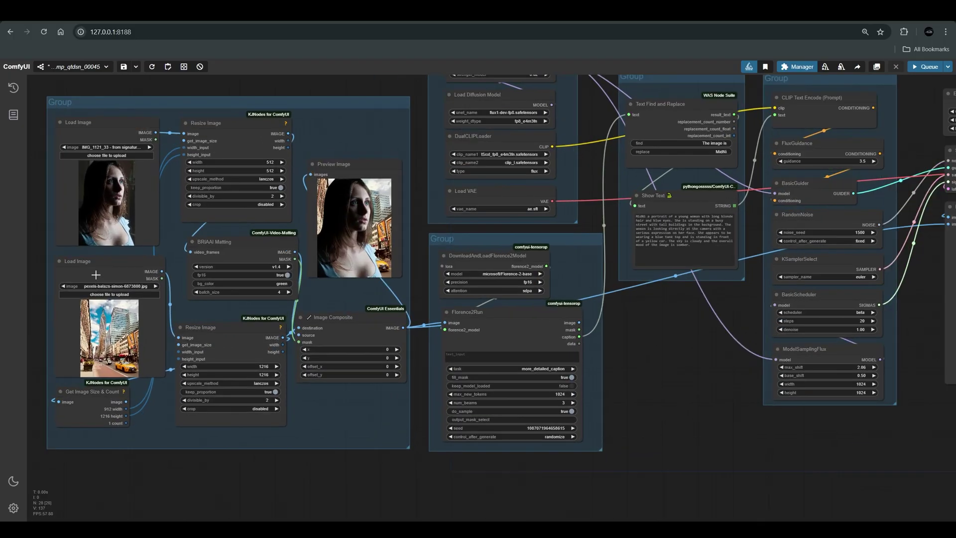
Select both Load Image nodes, then shift the image-input group and Preview Image node slightly down
{"action": "left_click", "coordinate": [112, 124]}
{"action": "left_click", "coordinate": [100, 261]}
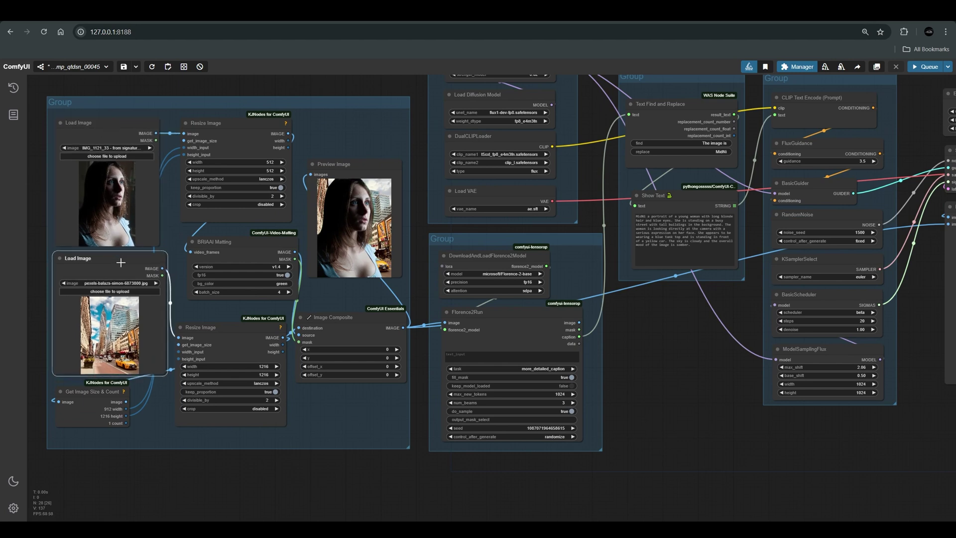
{"action": "left_click_drag", "start_coordinate": [349, 102], "coordinate": [350, 108]}
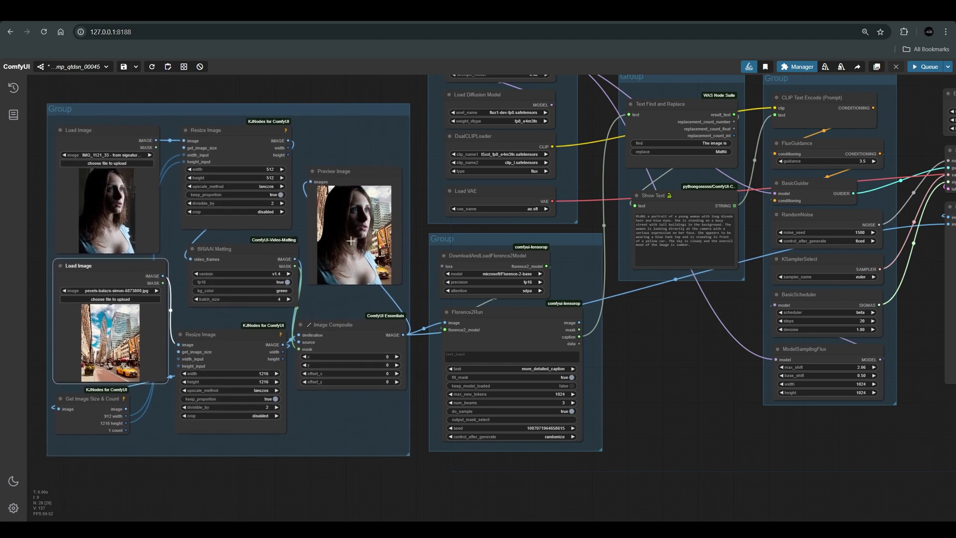
{"action": "left_click", "coordinate": [375, 175]}
{"action": "left_click_drag", "start_coordinate": [375, 175], "coordinate": [374, 183]}
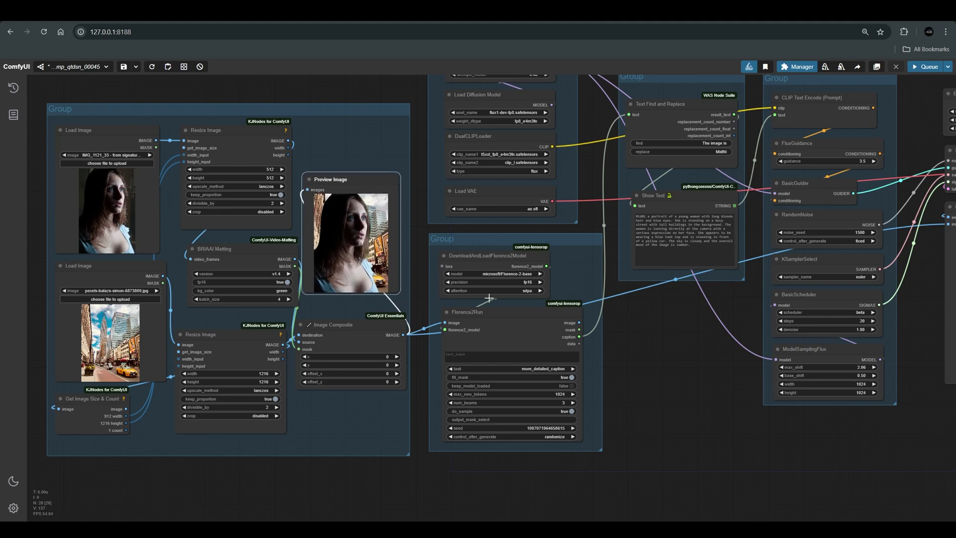
Nudge Florence2Run up and right, zoom out, and select the Show Text node
{"action": "left_click_drag", "start_coordinate": [503, 314], "coordinate": [505, 313]}
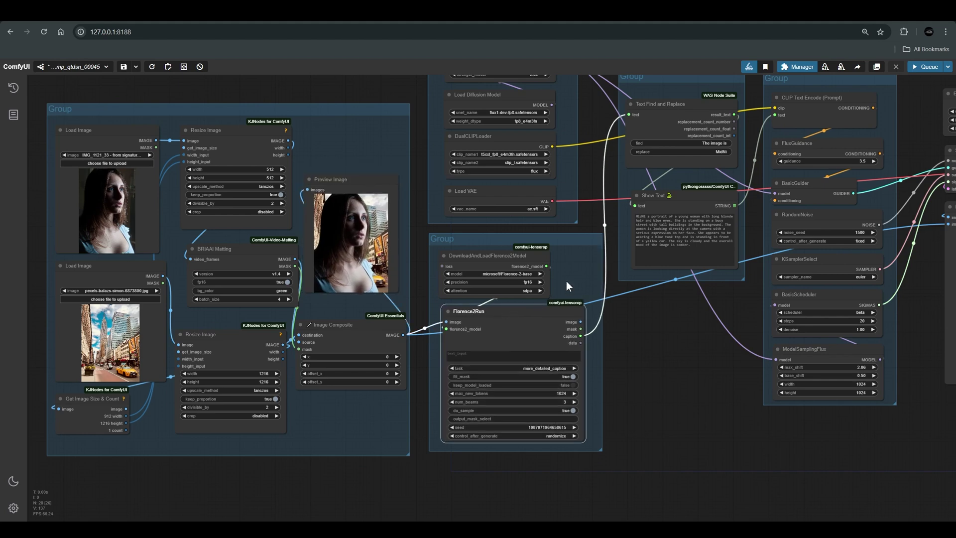
{"action": "scroll", "coordinate": [568, 283], "scroll_direction": "down", "scroll_amount": 1}
{"action": "left_click", "coordinate": [684, 211]}
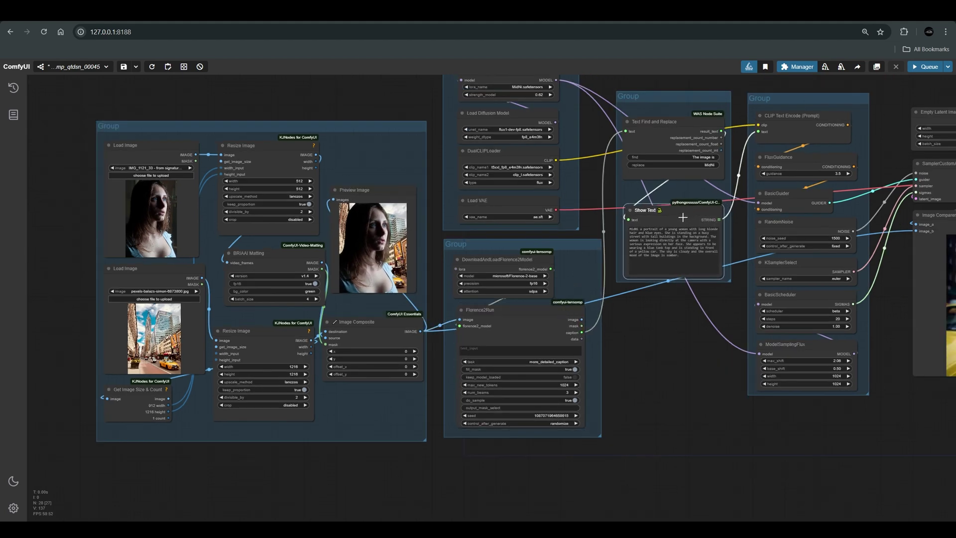
{"action": "scroll", "coordinate": [683, 215], "scroll_direction": "up", "scroll_amount": 3}
{"action": "scroll", "coordinate": [688, 219], "scroll_direction": "up", "scroll_amount": 5}
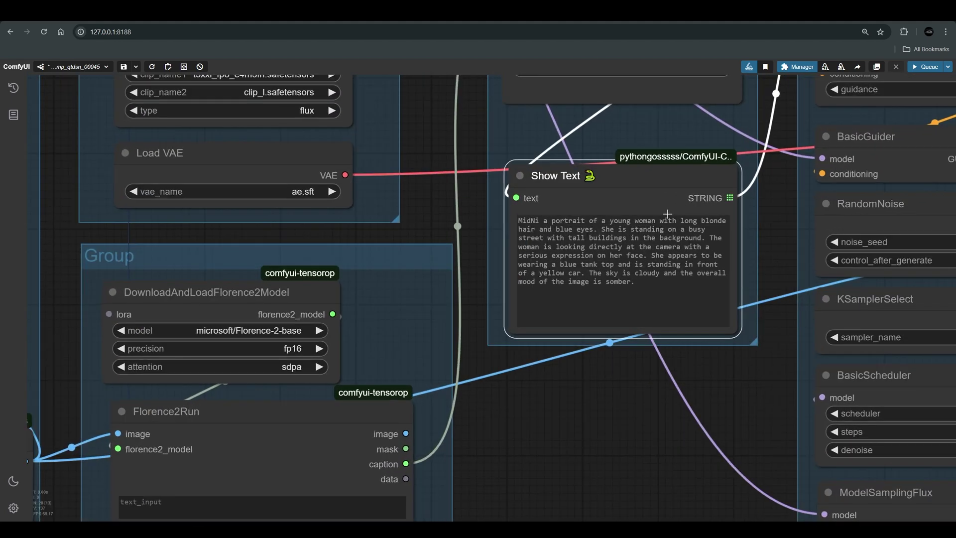
{"action": "double_click", "coordinate": [539, 221]}
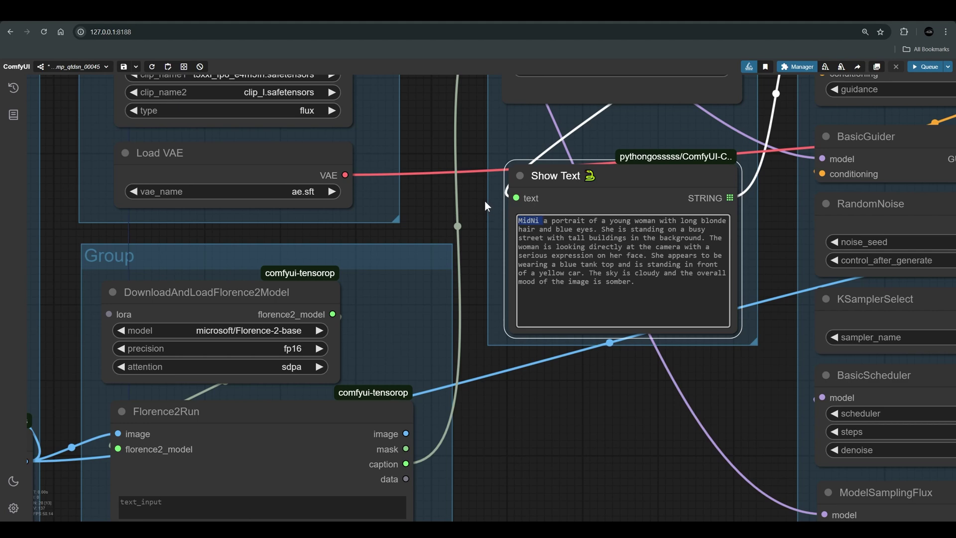
{"action": "scroll", "coordinate": [485, 201], "scroll_direction": "down", "scroll_amount": 10}
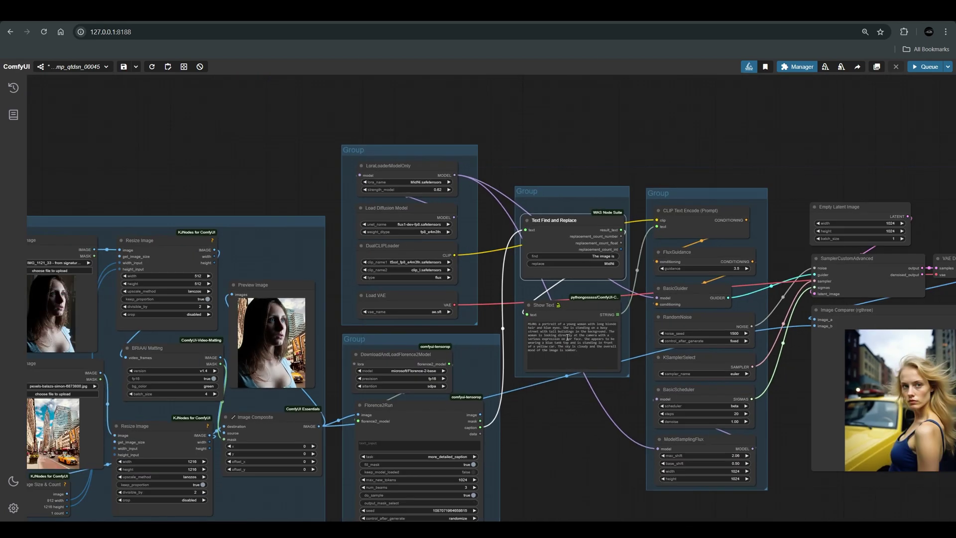
Set Load Diffusion Model's unet_name to flux1-dev-fp8.safetensors
{"action": "left_click_drag", "start_coordinate": [559, 444], "coordinate": [585, 374]}
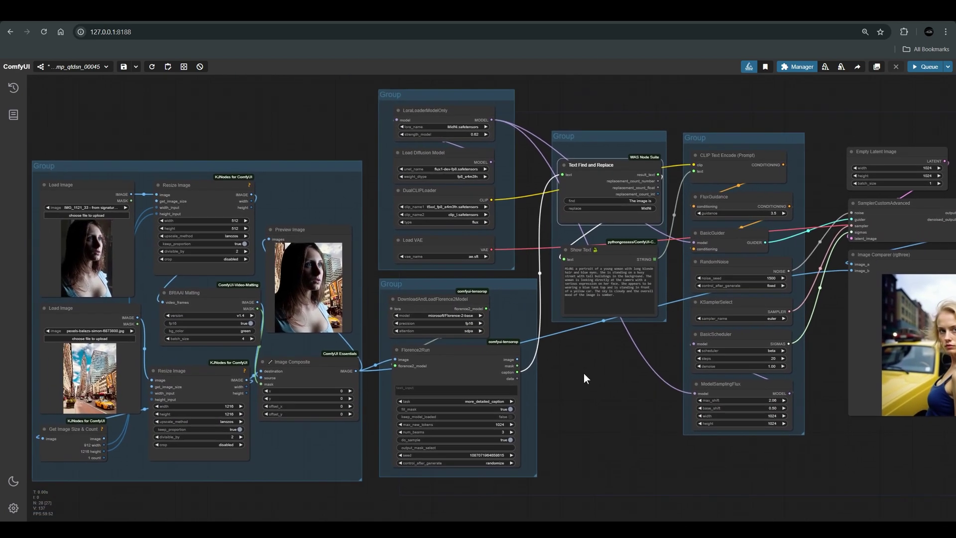
{"action": "scroll", "coordinate": [458, 119], "scroll_direction": "up", "scroll_amount": 8}
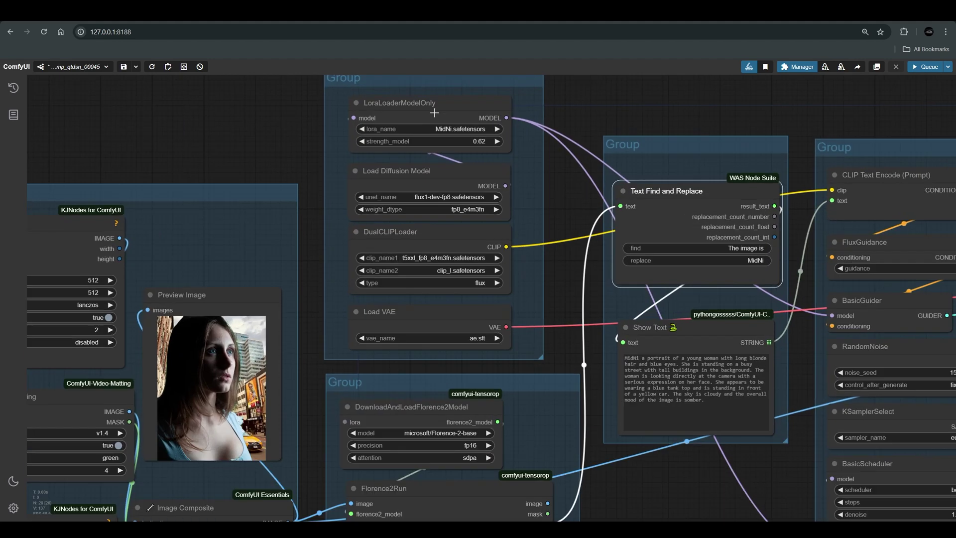
{"action": "left_click", "coordinate": [447, 220]}
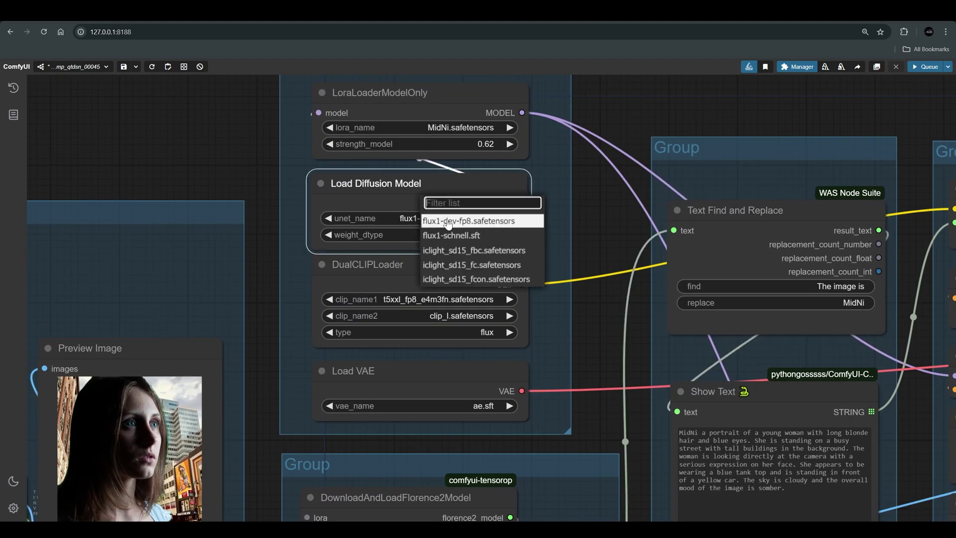
{"action": "left_click", "coordinate": [463, 226]}
Keep MidNi.safetensors as the LoraLoaderModelOnly LoRA at strength 0.62
{"action": "left_click", "coordinate": [459, 103]}
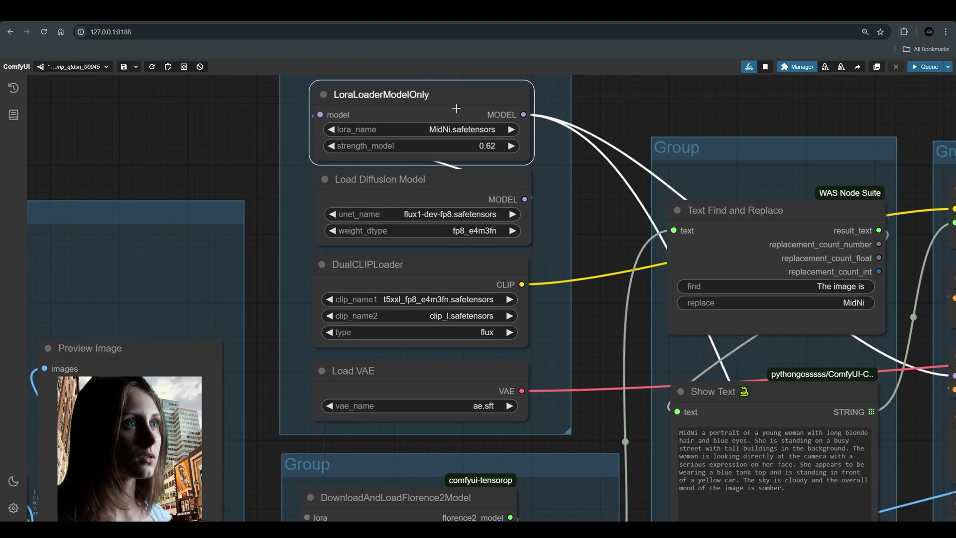
{"action": "scroll", "coordinate": [459, 103], "scroll_direction": "down", "scroll_amount": 2}
{"action": "left_click_drag", "start_coordinate": [567, 94], "coordinate": [567, 149]}
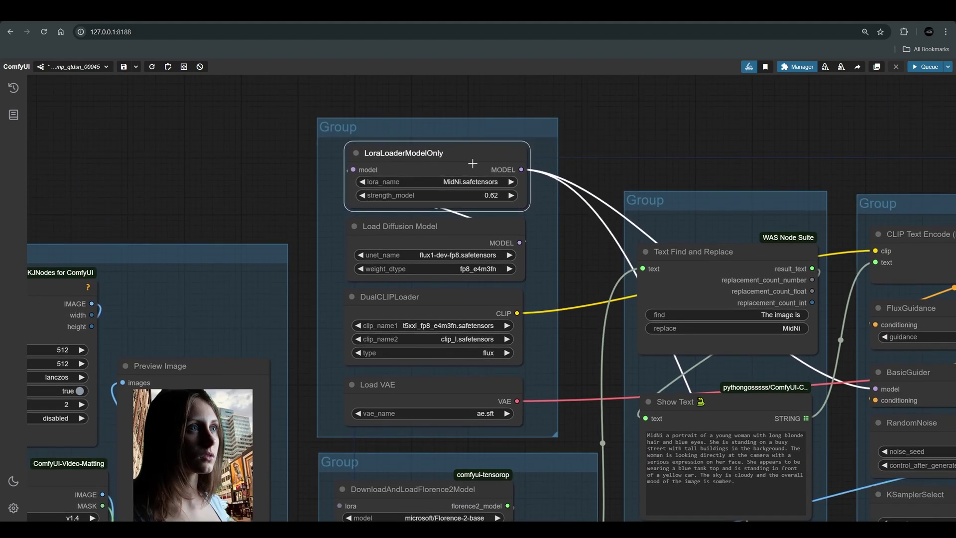
{"action": "left_click", "coordinate": [459, 180]}
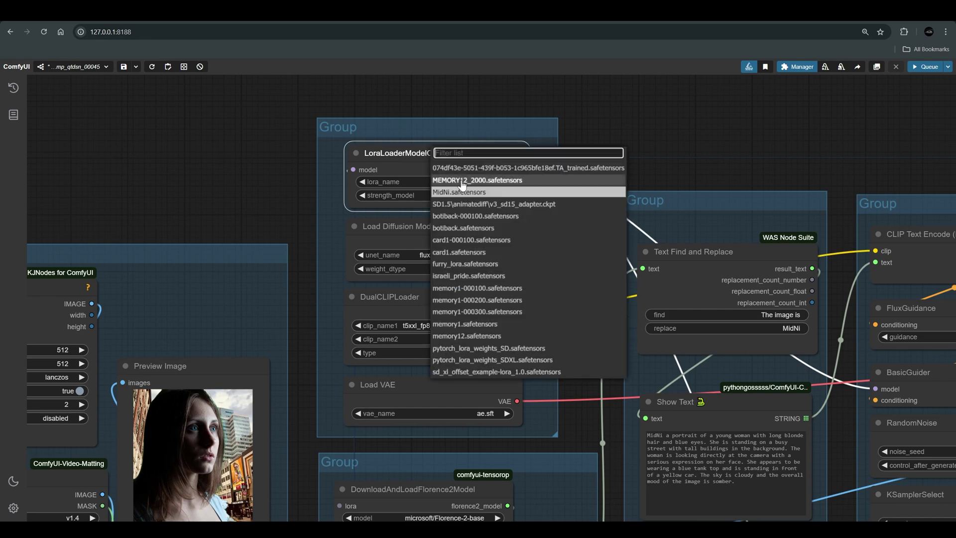
{"action": "left_click", "coordinate": [449, 182]}
Select the Empty Latent Image node and zoom around it
{"action": "scroll", "coordinate": [384, 360], "scroll_direction": "down", "scroll_amount": 3}
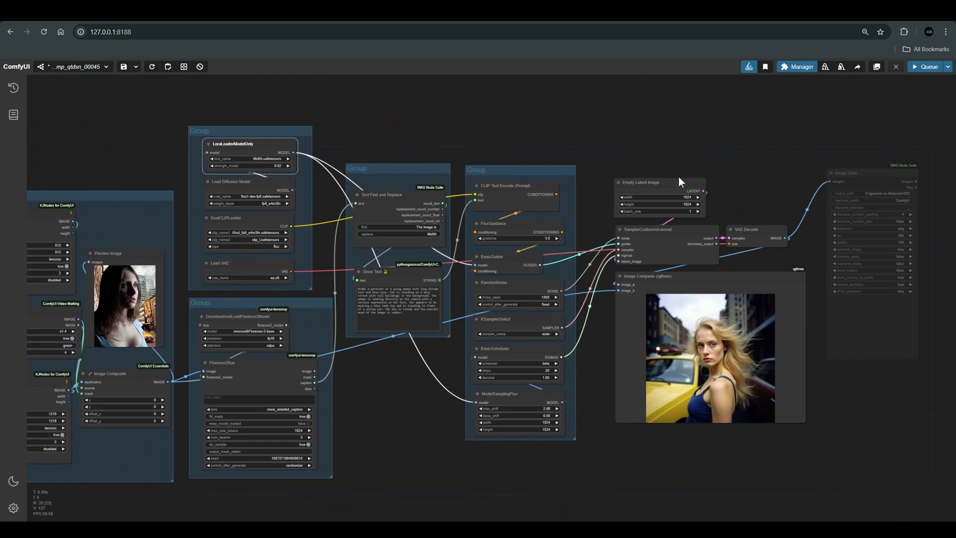
{"action": "left_click", "coordinate": [667, 187]}
{"action": "scroll", "coordinate": [673, 177], "scroll_direction": "up", "scroll_amount": 6}
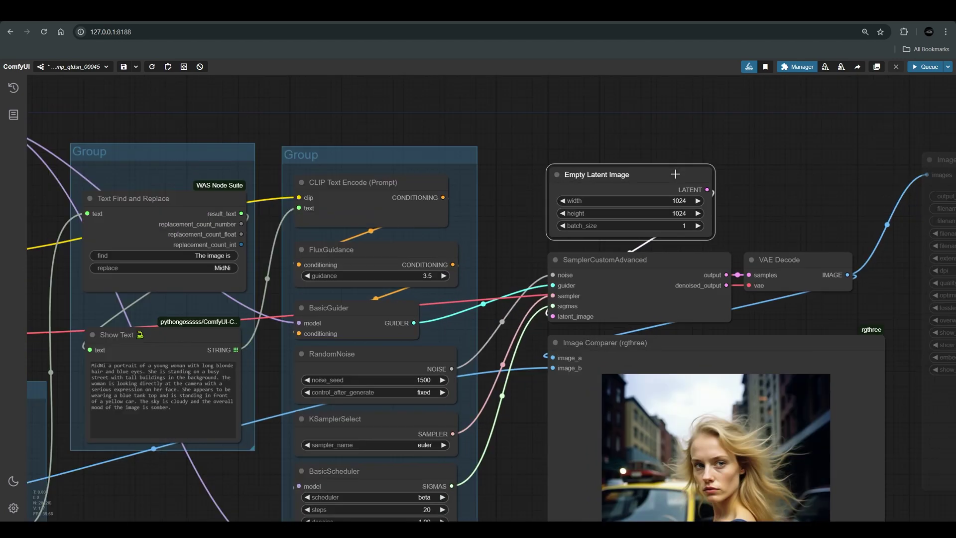
{"action": "scroll", "coordinate": [672, 174], "scroll_direction": "down", "scroll_amount": 2}
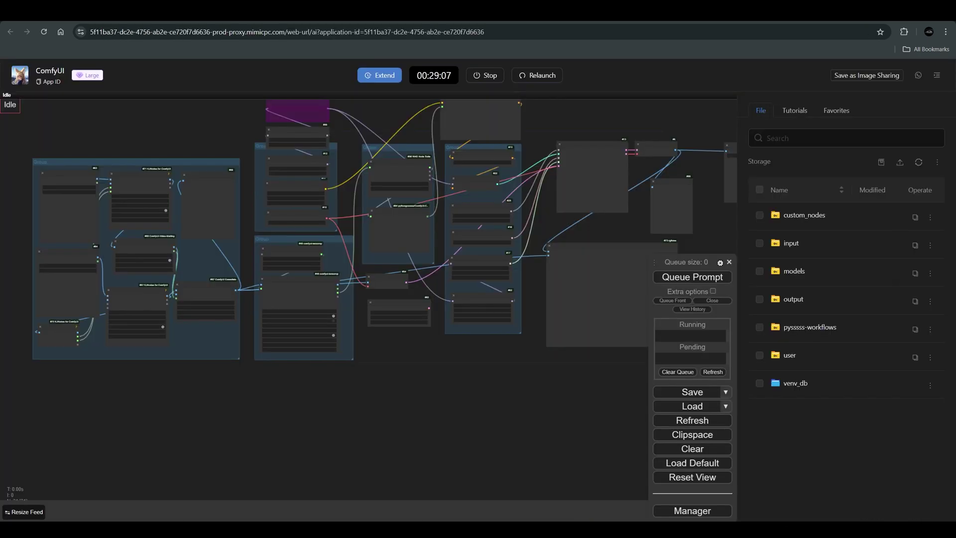
Close the right-hand File/Tutorials panel and zoom out over the now full-width canvas
{"action": "scroll", "coordinate": [357, 283], "scroll_direction": "up", "scroll_amount": 5}
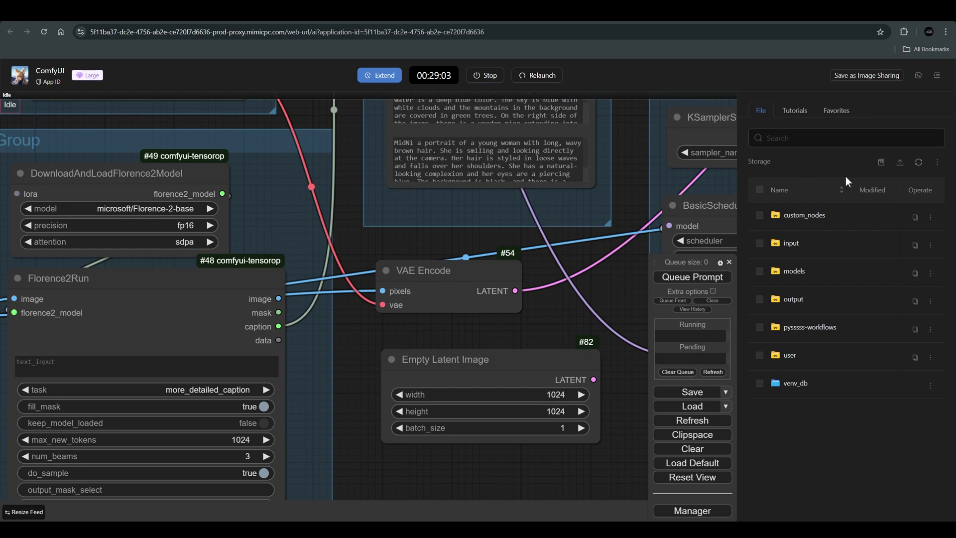
{"action": "left_click", "coordinate": [941, 80]}
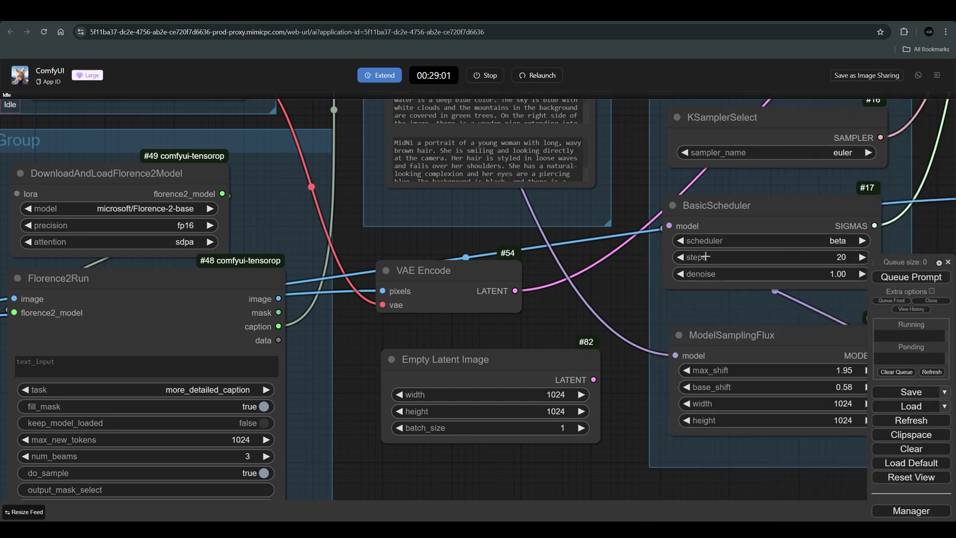
{"action": "scroll", "coordinate": [735, 272], "scroll_direction": "down", "scroll_amount": 2}
{"action": "scroll", "coordinate": [371, 332], "scroll_direction": "down", "scroll_amount": 4}
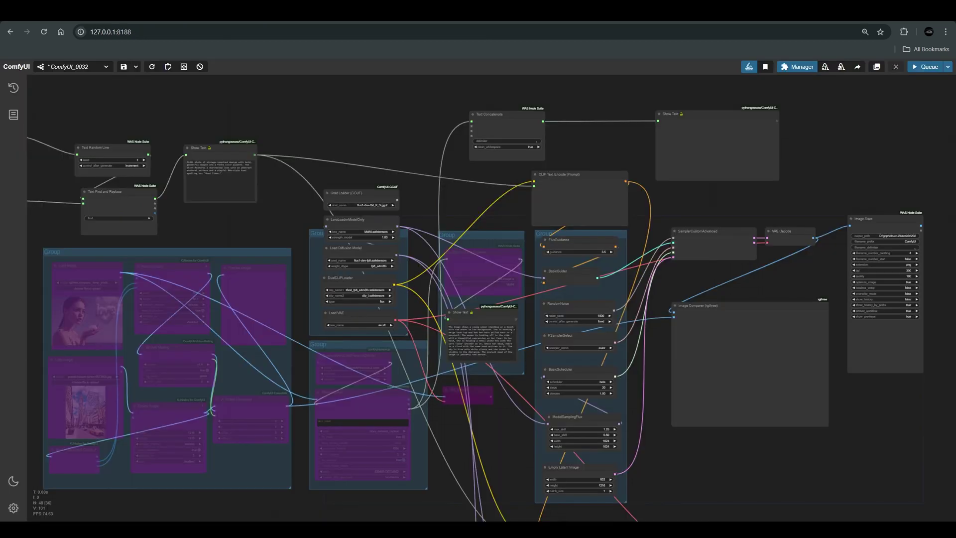
{"action": "scroll", "coordinate": [572, 107], "scroll_direction": "up", "scroll_amount": 4}
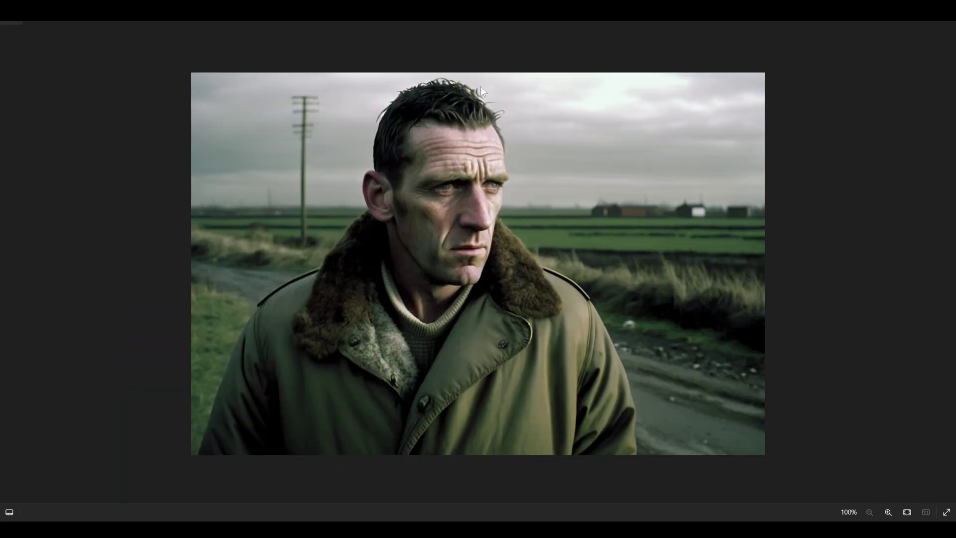
{"action": "key", "text": "Right"}
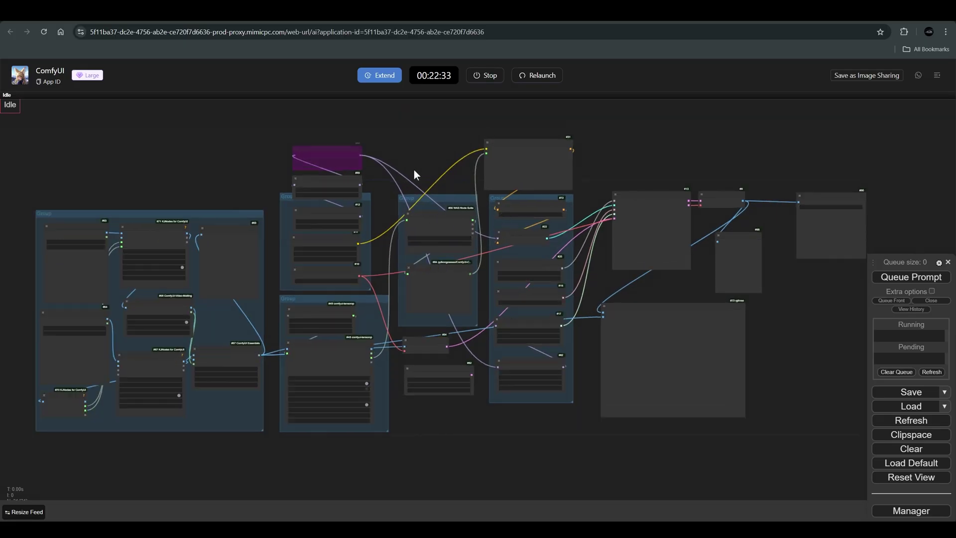
Zoom the workflow canvas in and out to look over the graph
{"action": "scroll", "coordinate": [475, 239], "scroll_direction": "up", "scroll_amount": 1}
{"action": "scroll", "coordinate": [475, 239], "scroll_direction": "down", "scroll_amount": 1}
{"action": "scroll", "coordinate": [594, 172], "scroll_direction": "up", "scroll_amount": 1}
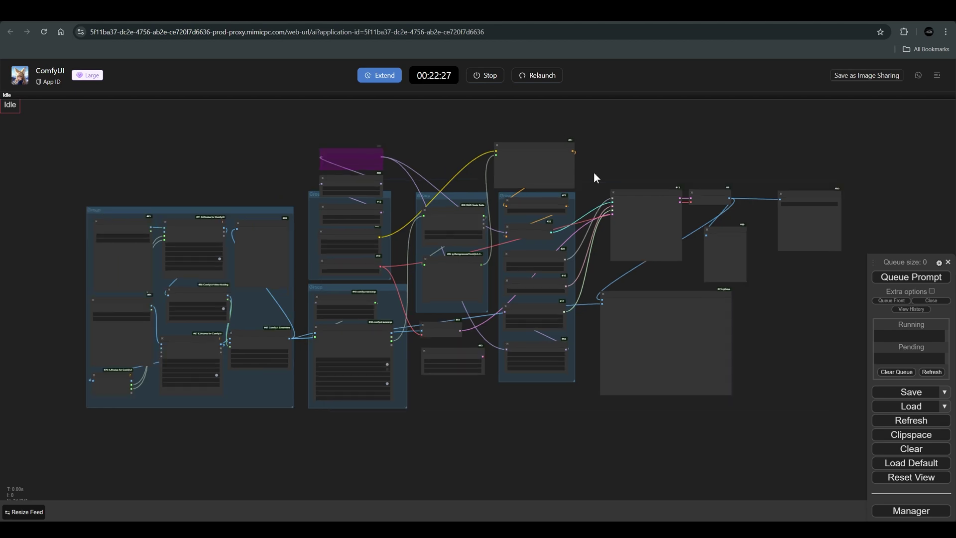
{"action": "scroll", "coordinate": [593, 172], "scroll_direction": "down", "scroll_amount": 1}
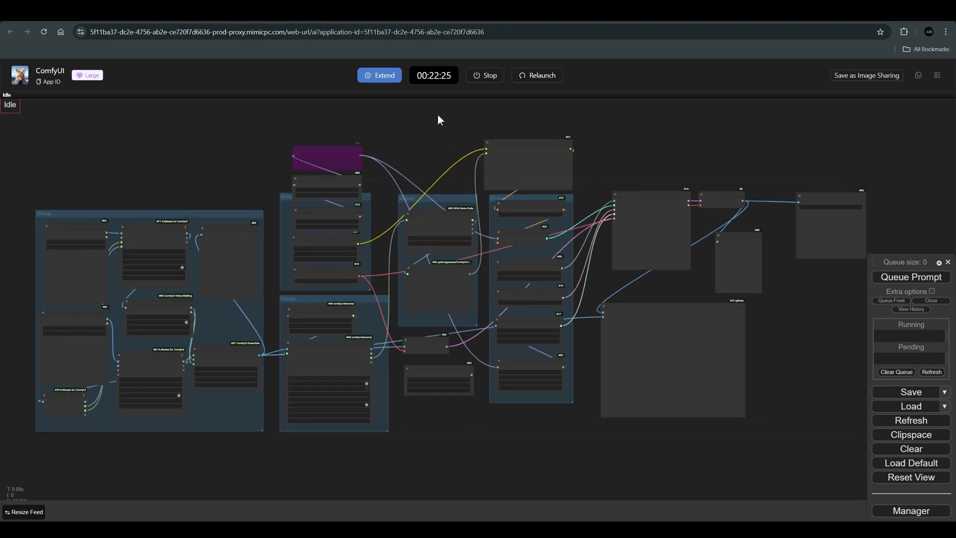
{"action": "scroll", "coordinate": [419, 148], "scroll_direction": "down", "scroll_amount": 1}
{"action": "scroll", "coordinate": [419, 148], "scroll_direction": "up", "scroll_amount": 2}
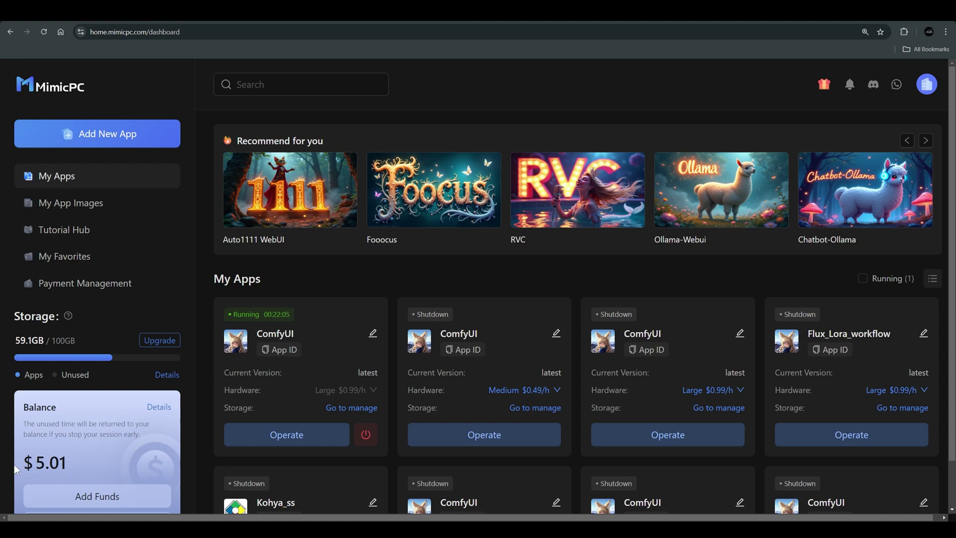
Highlight the 5.01 balance, then open the running ComfyUI app via Operate
{"action": "left_click_drag", "start_coordinate": [76, 468], "coordinate": [35, 469]}
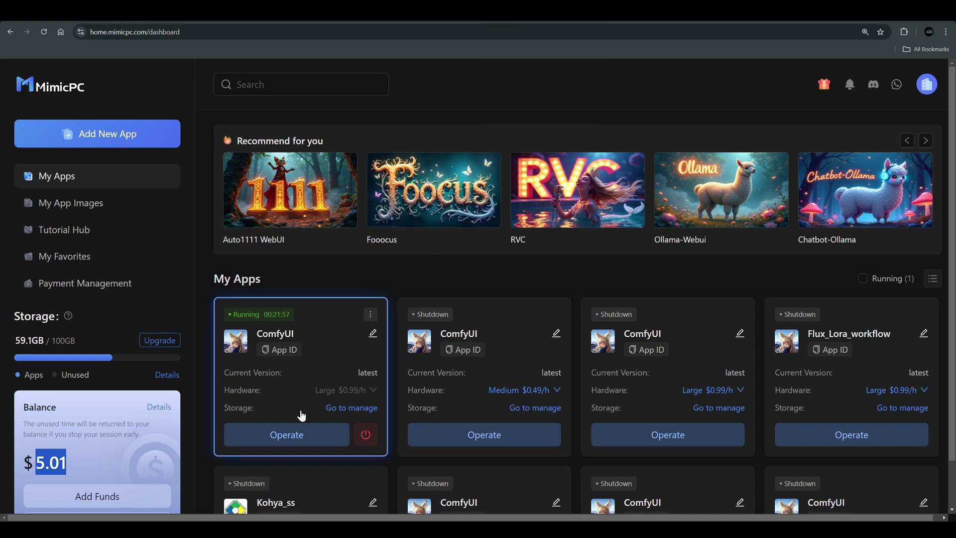
{"action": "left_click", "coordinate": [319, 434]}
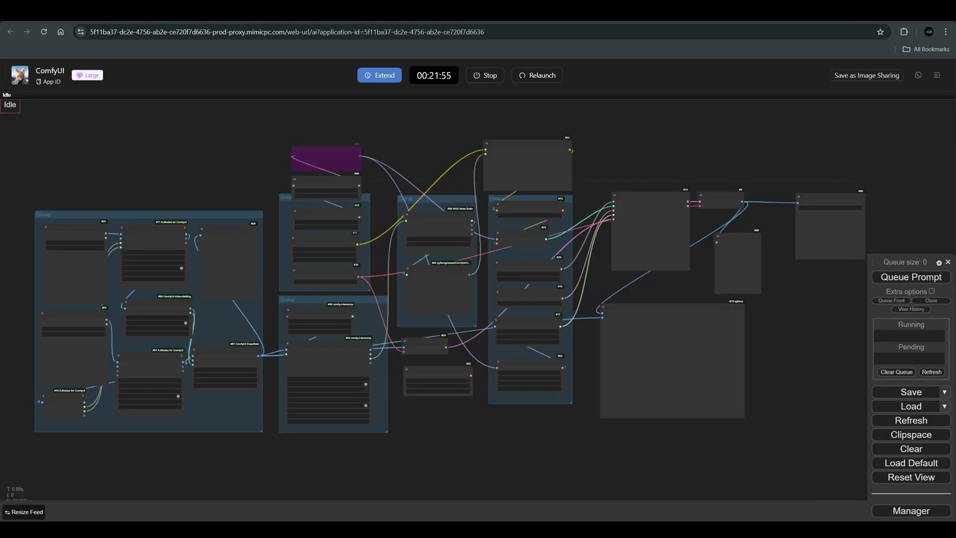
From the Flux Lora workflow image page in MimicPC, Apply it and Create & Start a session
{"action": "scroll", "coordinate": [560, 128], "scroll_direction": "down", "scroll_amount": 1}
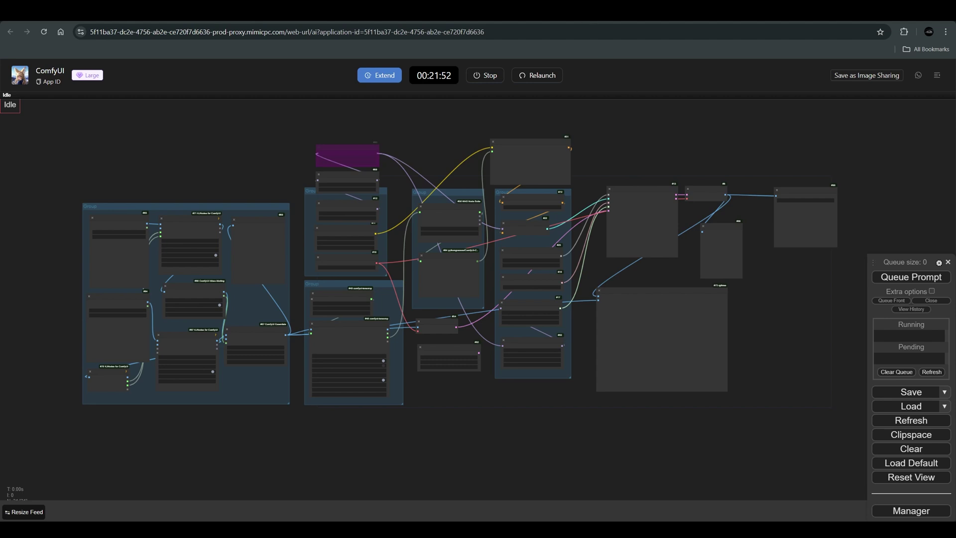
{"action": "scroll", "coordinate": [470, 237], "scroll_direction": "up", "scroll_amount": 3}
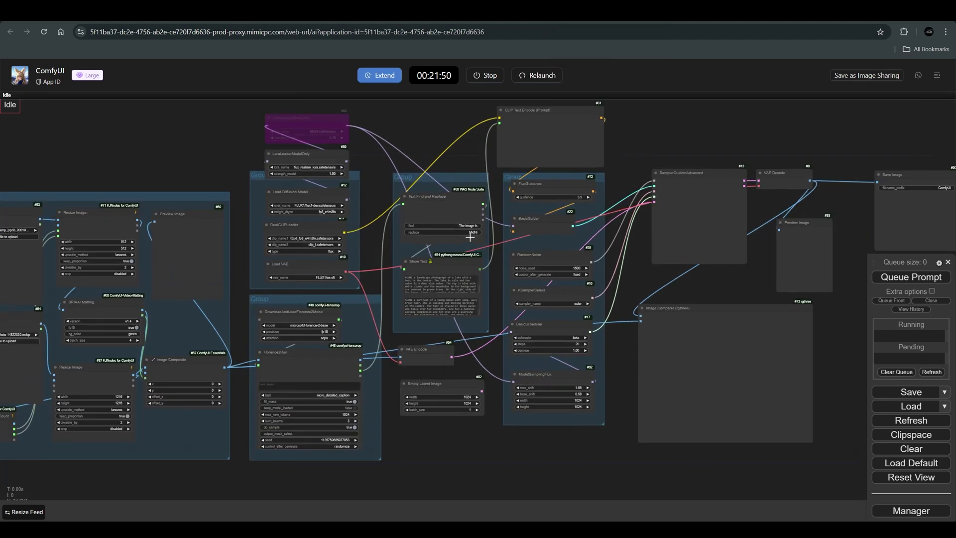
{"action": "scroll", "coordinate": [470, 237], "scroll_direction": "down", "scroll_amount": 1}
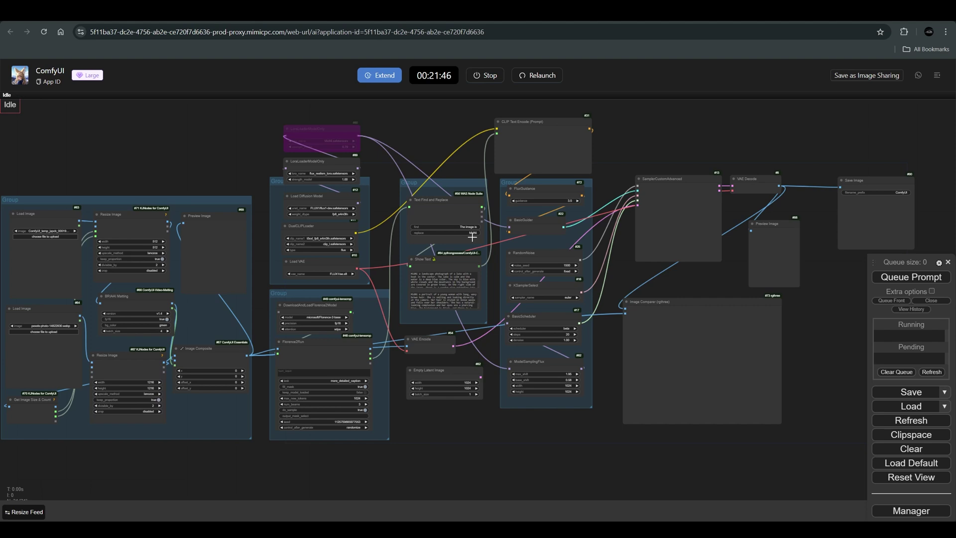
{"action": "scroll", "coordinate": [472, 237], "scroll_direction": "down", "scroll_amount": 2}
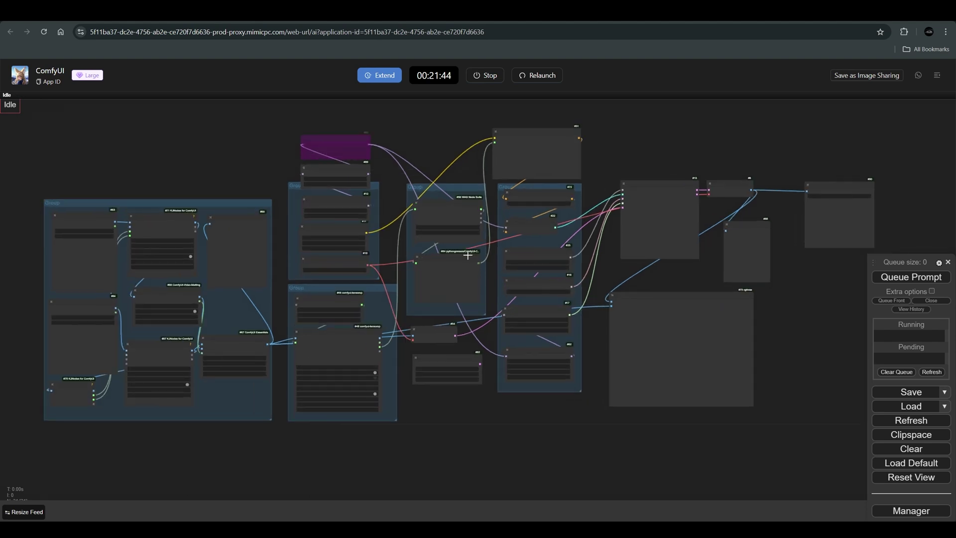
{"action": "key", "text": "alt+Tab"}
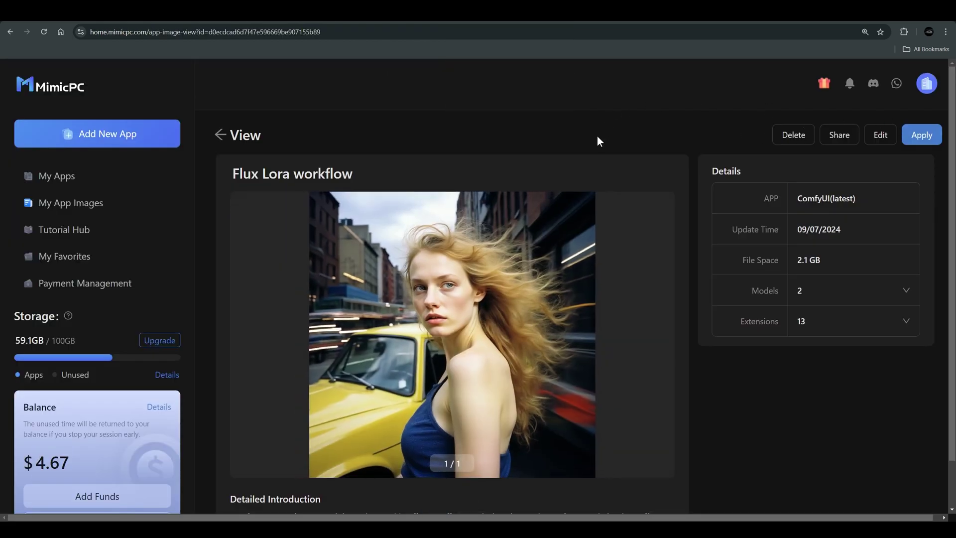
{"action": "scroll", "coordinate": [607, 165], "scroll_direction": "down", "scroll_amount": 2}
{"action": "scroll", "coordinate": [608, 164], "scroll_direction": "up", "scroll_amount": 2}
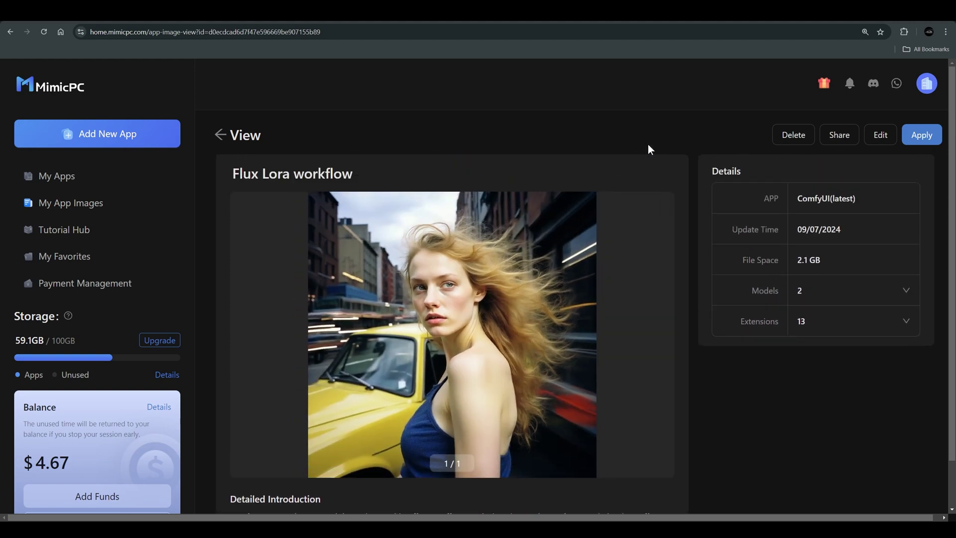
{"action": "left_click", "coordinate": [919, 136]}
{"action": "left_click", "coordinate": [901, 504]}
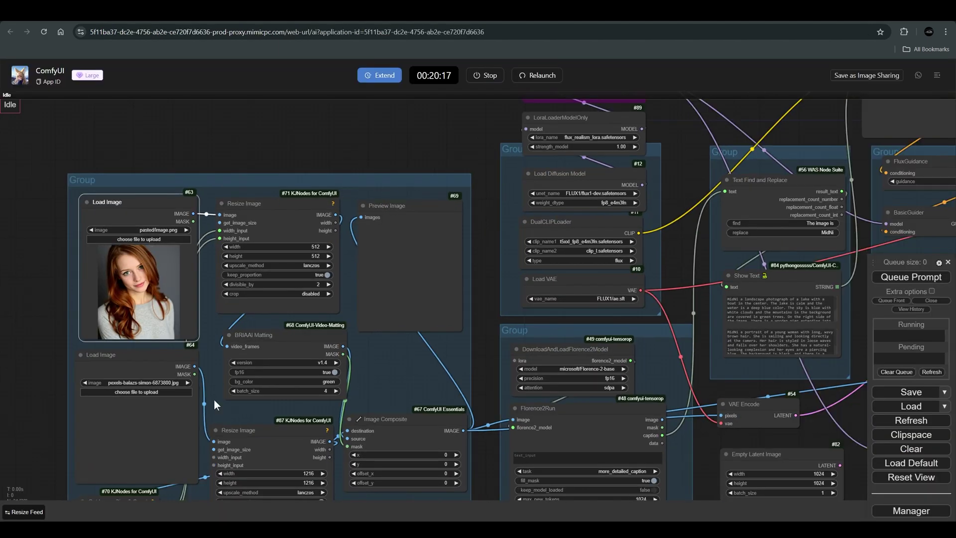
Set BasicScheduler denoise to 0.69 and ModelSamplingFlux max_shift to 2.15
{"action": "scroll", "coordinate": [427, 295], "scroll_direction": "down", "scroll_amount": 5}
{"action": "scroll", "coordinate": [470, 299], "scroll_direction": "up", "scroll_amount": 2}
{"action": "scroll", "coordinate": [606, 411], "scroll_direction": "up", "scroll_amount": 3}
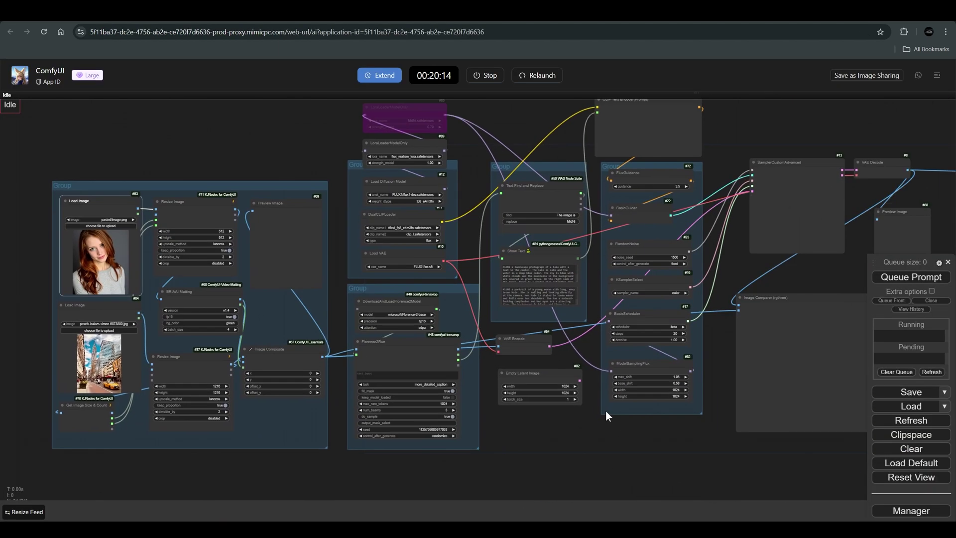
{"action": "scroll", "coordinate": [590, 373], "scroll_direction": "down", "scroll_amount": 3}
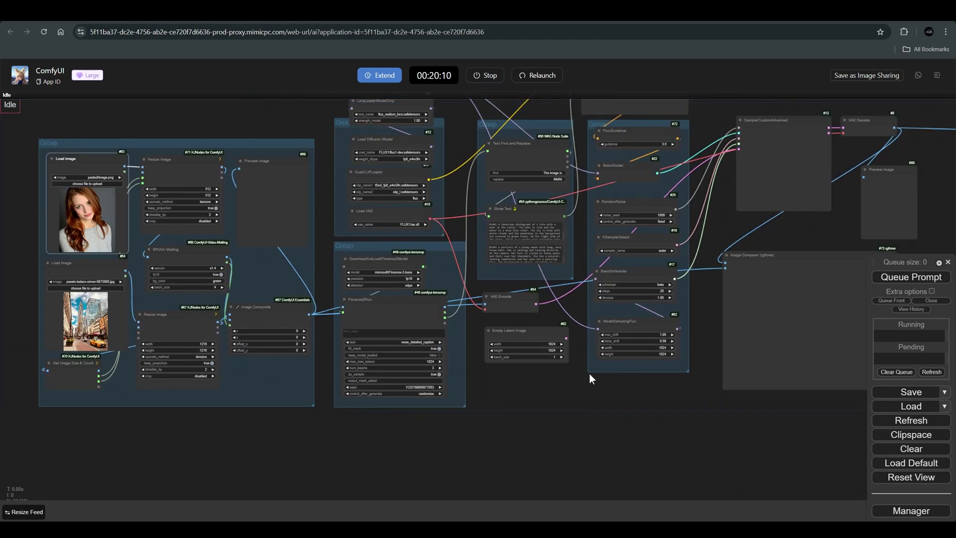
{"action": "left_click_drag", "start_coordinate": [660, 304], "coordinate": [653, 304]}
{"action": "scroll", "coordinate": [657, 319], "scroll_direction": "up", "scroll_amount": 3}
{"action": "left_click_drag", "start_coordinate": [641, 346], "coordinate": [644, 347]}
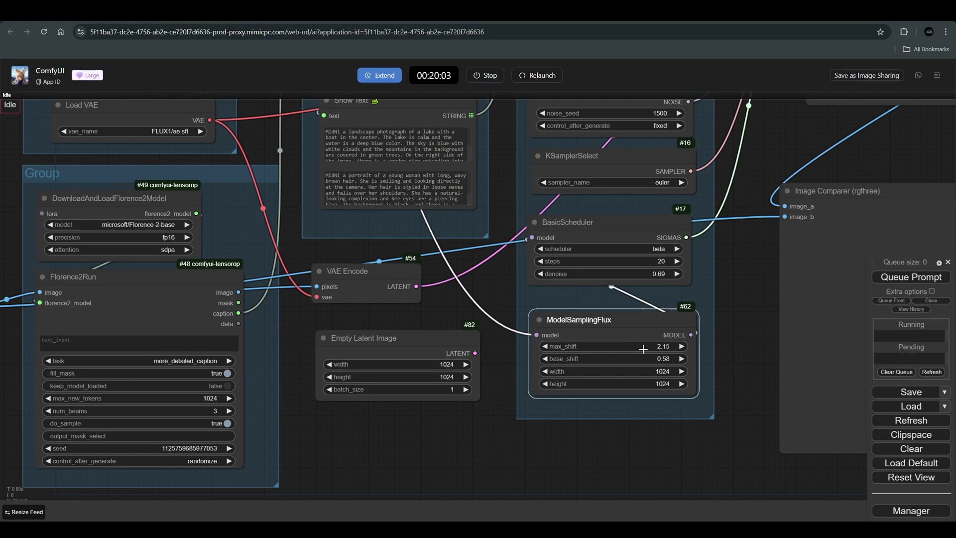
Queue the prompt to start generating and pan the node graph right
{"action": "scroll", "coordinate": [651, 363], "scroll_direction": "down", "scroll_amount": 7}
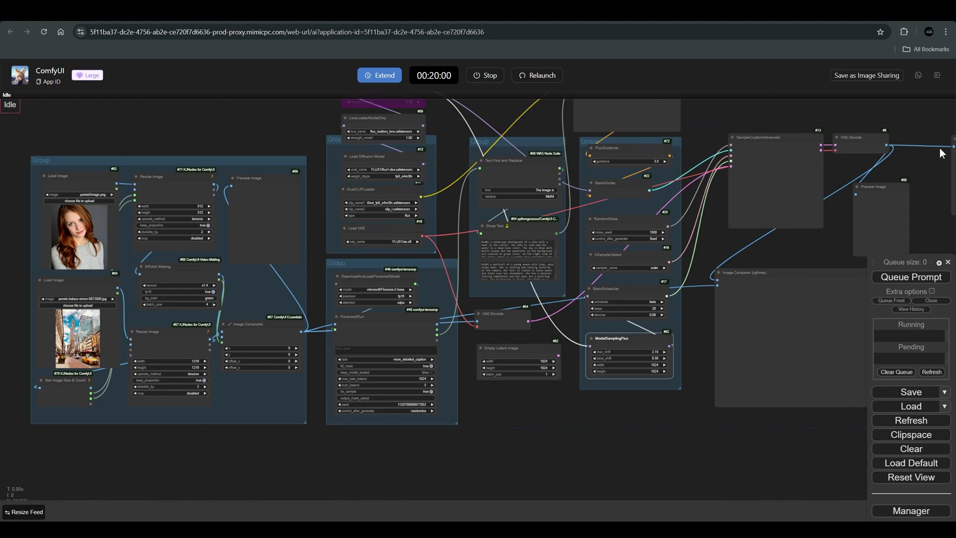
{"action": "left_click", "coordinate": [909, 276]}
{"action": "left_click_drag", "start_coordinate": [554, 259], "coordinate": [656, 273]}
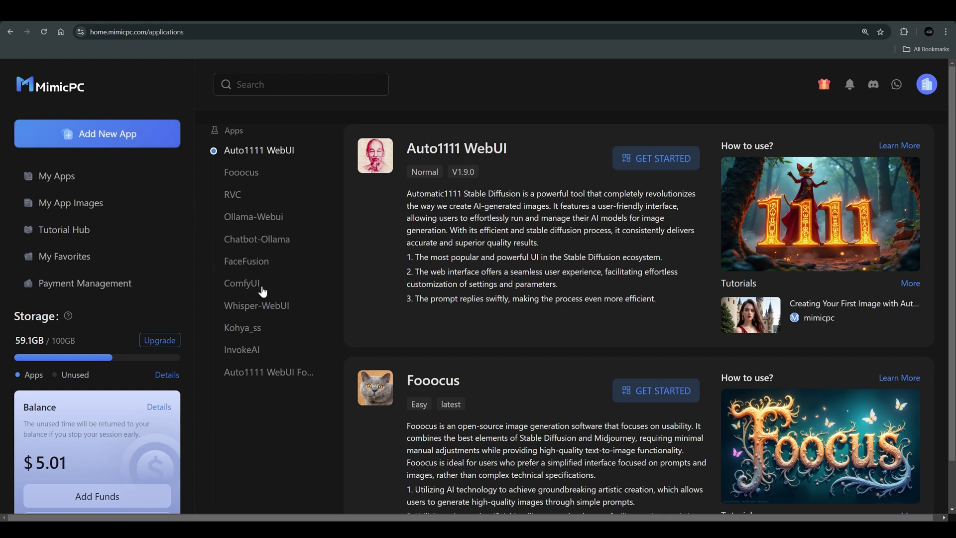
Jump to ComfyUI in the Apps list and open its Get Started panel
{"action": "left_click", "coordinate": [245, 284]}
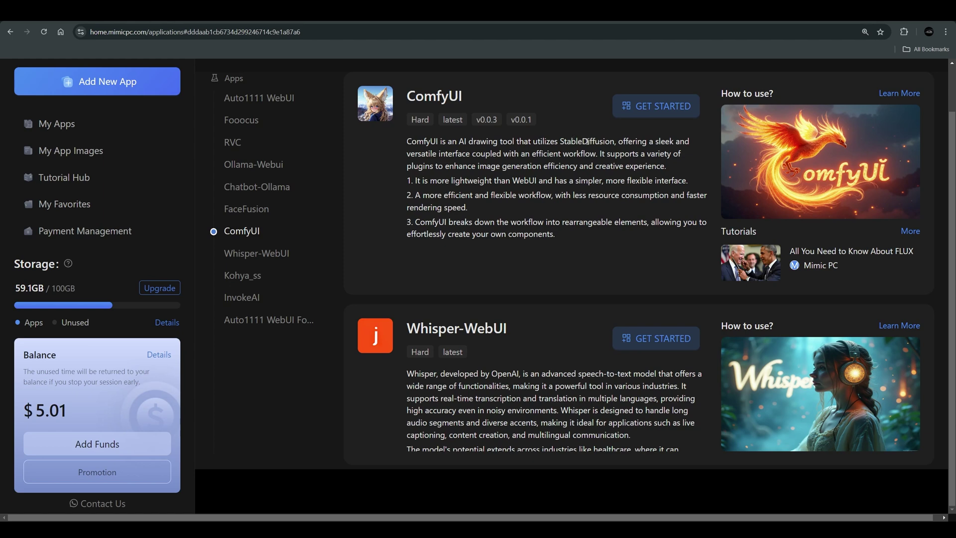
{"action": "left_click", "coordinate": [670, 109]}
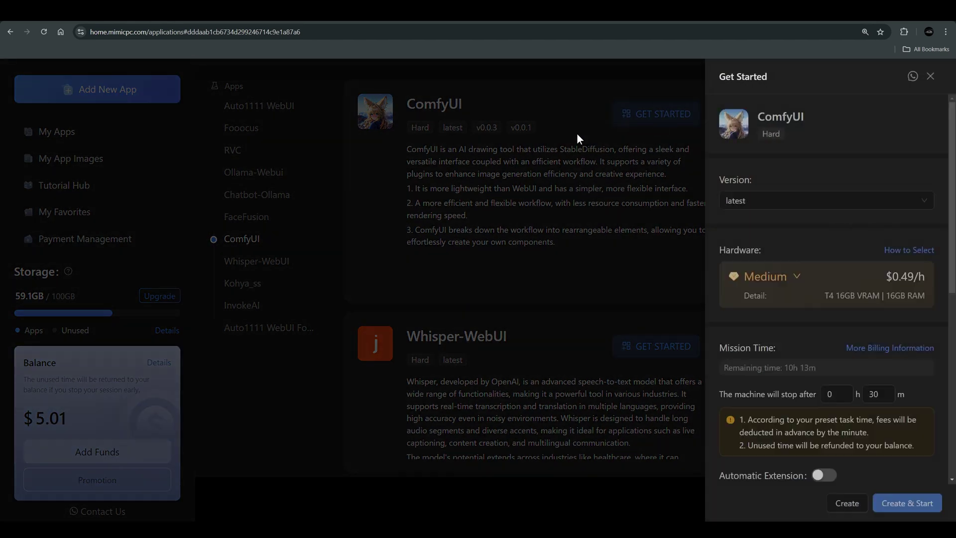
Create and start a new ComfyUI session on Large hardware (A10G 24GB VRAM, $0.99/h)
{"action": "left_click", "coordinate": [791, 277]}
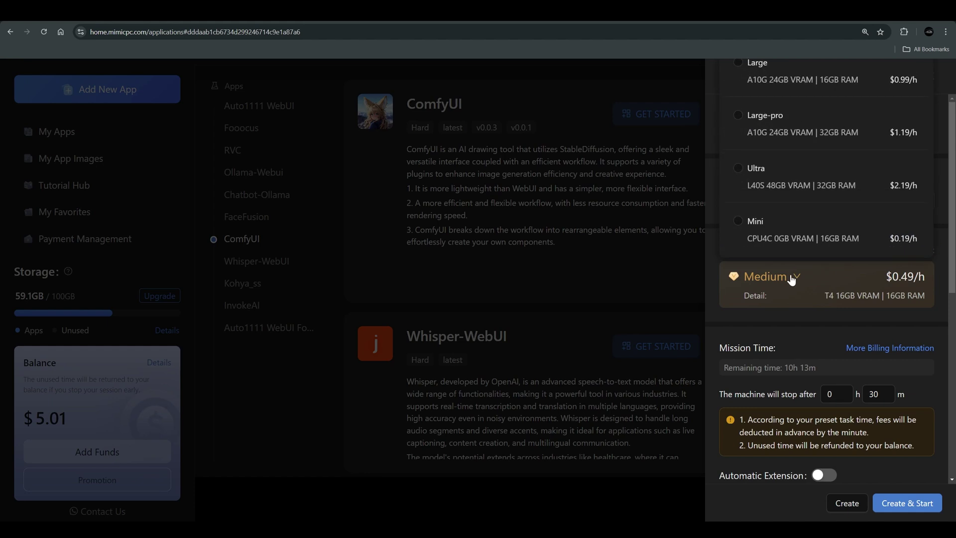
{"action": "left_click", "coordinate": [777, 91]}
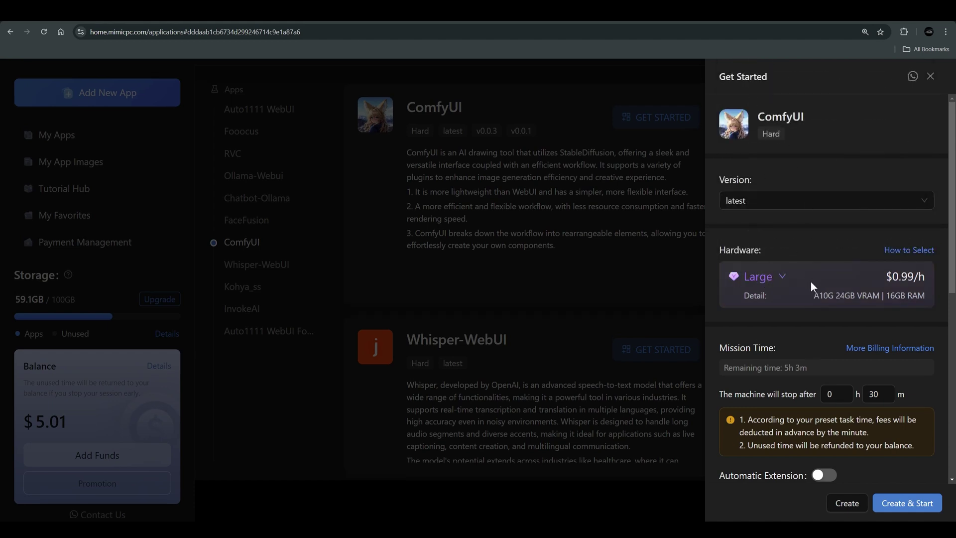
{"action": "left_click", "coordinate": [903, 503]}
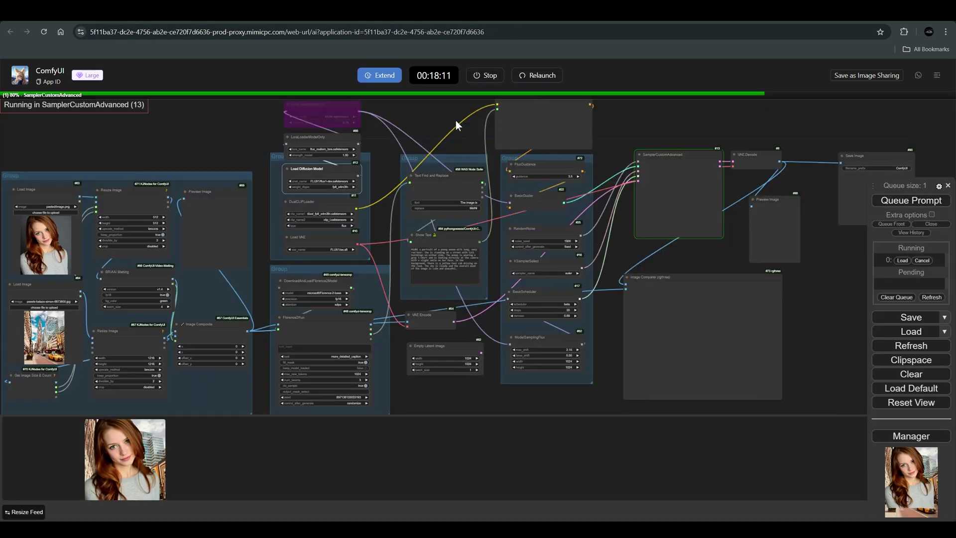
Zoom the canvas in and out while the queued workflow runs
{"action": "scroll", "coordinate": [456, 121], "scroll_direction": "down", "scroll_amount": 2}
{"action": "scroll", "coordinate": [459, 166], "scroll_direction": "up", "scroll_amount": 1}
{"action": "scroll", "coordinate": [230, 241], "scroll_direction": "down", "scroll_amount": 1}
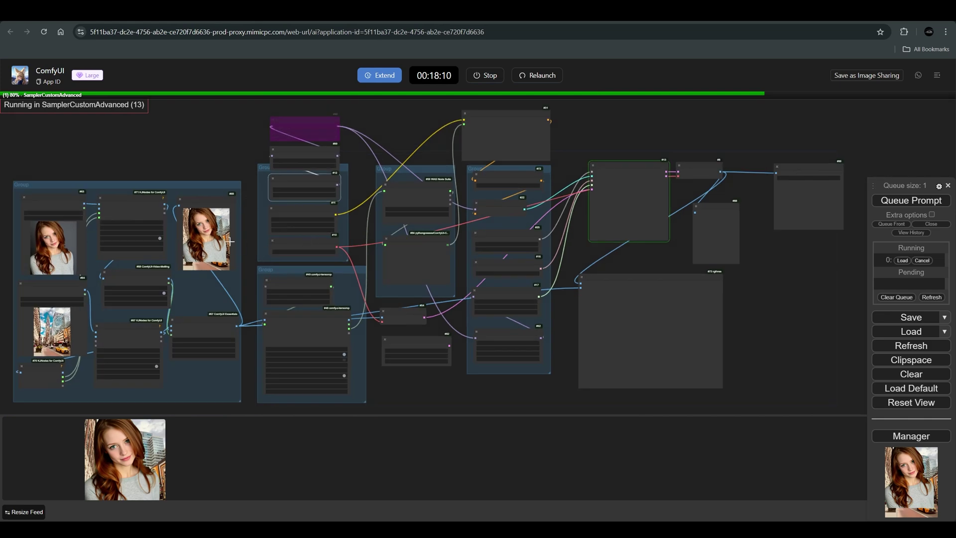
{"action": "scroll", "coordinate": [142, 244], "scroll_direction": "up", "scroll_amount": 4}
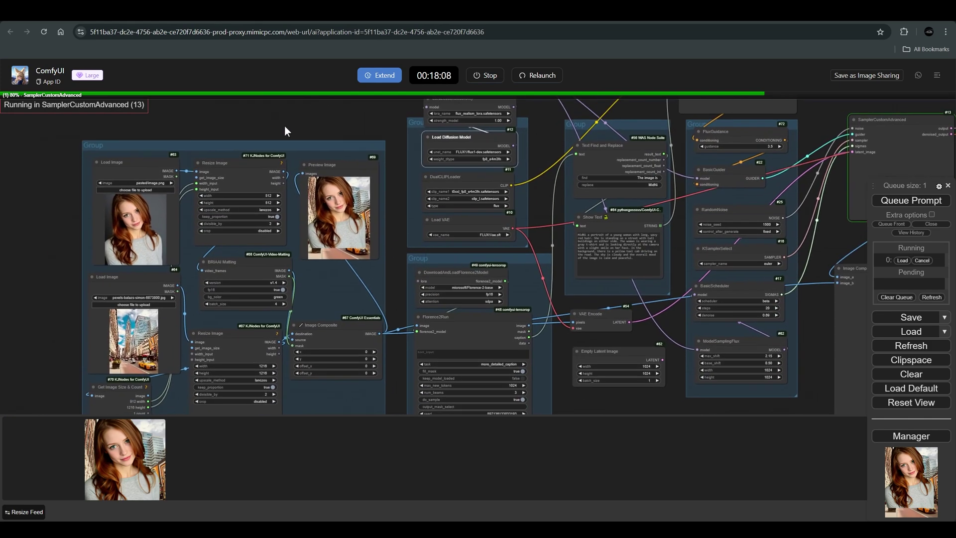
{"action": "scroll", "coordinate": [343, 147], "scroll_direction": "up", "scroll_amount": 5}
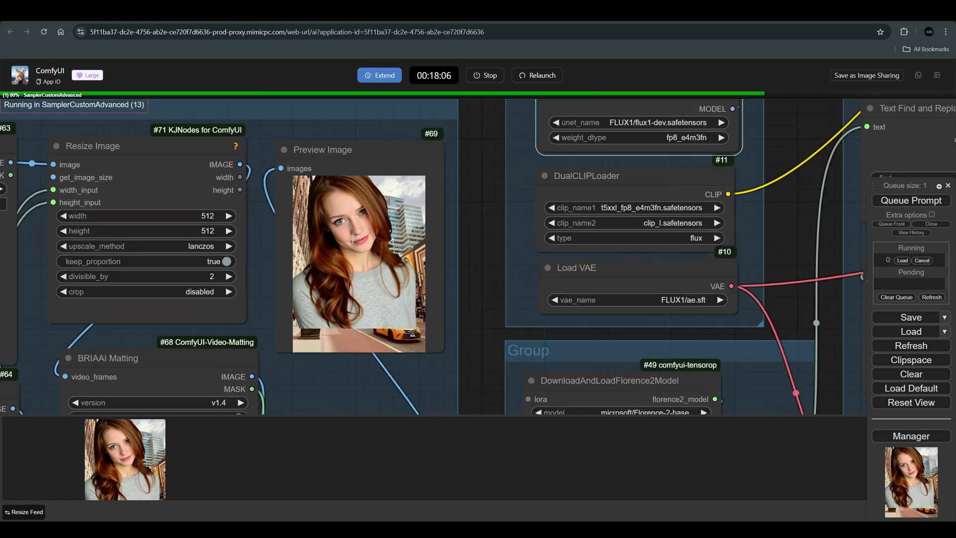
{"action": "scroll", "coordinate": [353, 238], "scroll_direction": "up", "scroll_amount": 2}
{"action": "scroll", "coordinate": [334, 250], "scroll_direction": "down", "scroll_amount": 3}
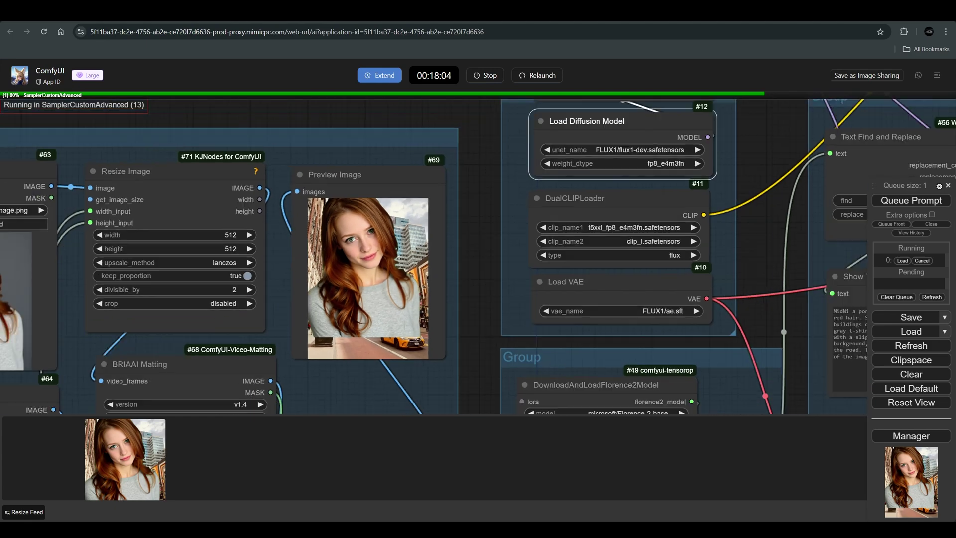
{"action": "scroll", "coordinate": [416, 311], "scroll_direction": "up", "scroll_amount": 12}
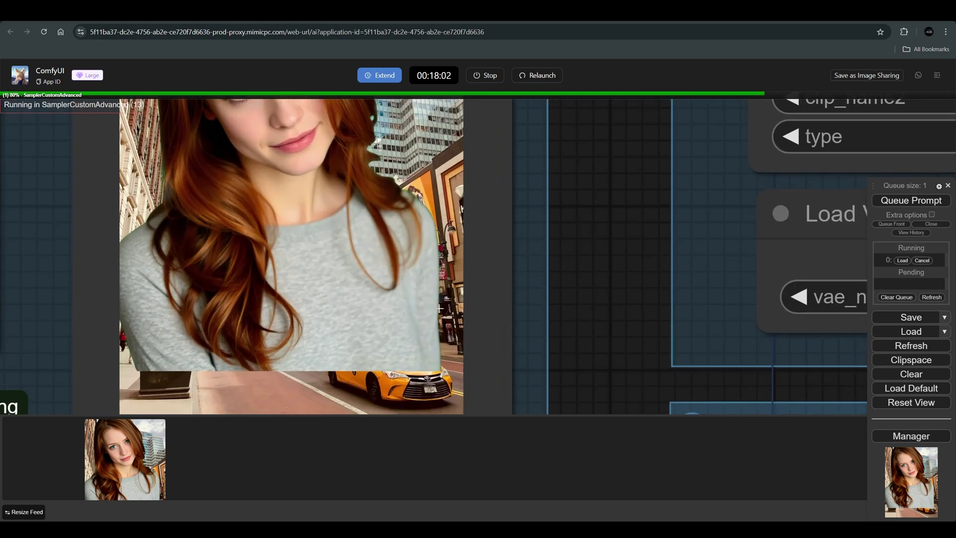
{"action": "scroll", "coordinate": [381, 353], "scroll_direction": "down", "scroll_amount": 5}
{"action": "scroll", "coordinate": [339, 259], "scroll_direction": "down", "scroll_amount": 6}
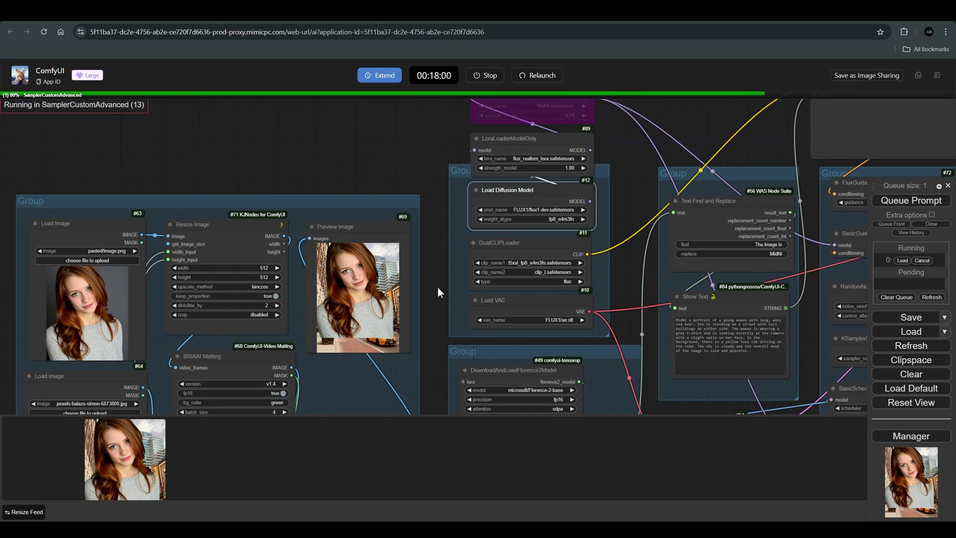
Pan the graph and nudge the VAE Encode and Preview Image nodes as the preview fills in
{"action": "left_click_drag", "start_coordinate": [438, 287], "coordinate": [302, 101]}
{"action": "scroll", "coordinate": [303, 102], "scroll_direction": "down", "scroll_amount": 2}
{"action": "left_click_drag", "start_coordinate": [437, 257], "coordinate": [437, 387]}
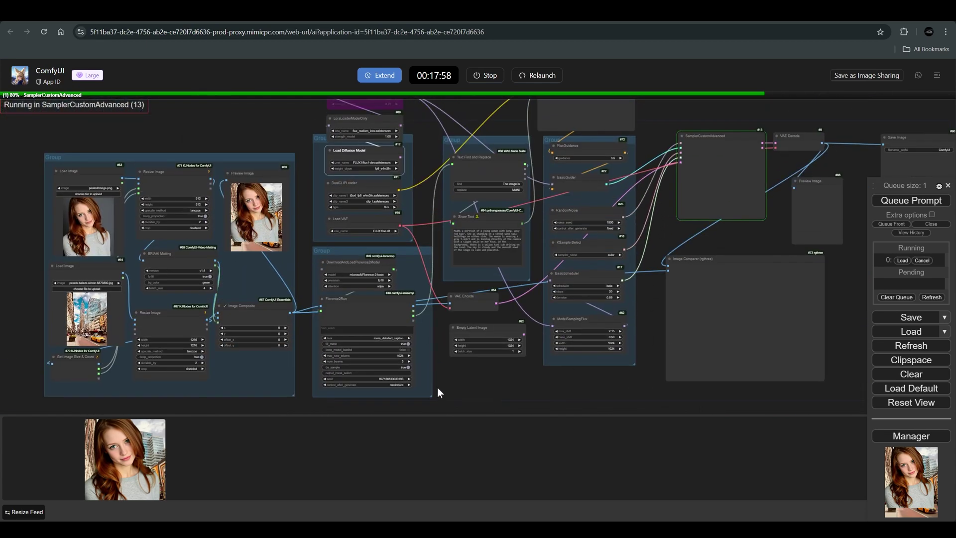
{"action": "scroll", "coordinate": [492, 177], "scroll_direction": "up", "scroll_amount": 2}
{"action": "scroll", "coordinate": [488, 215], "scroll_direction": "up", "scroll_amount": 4}
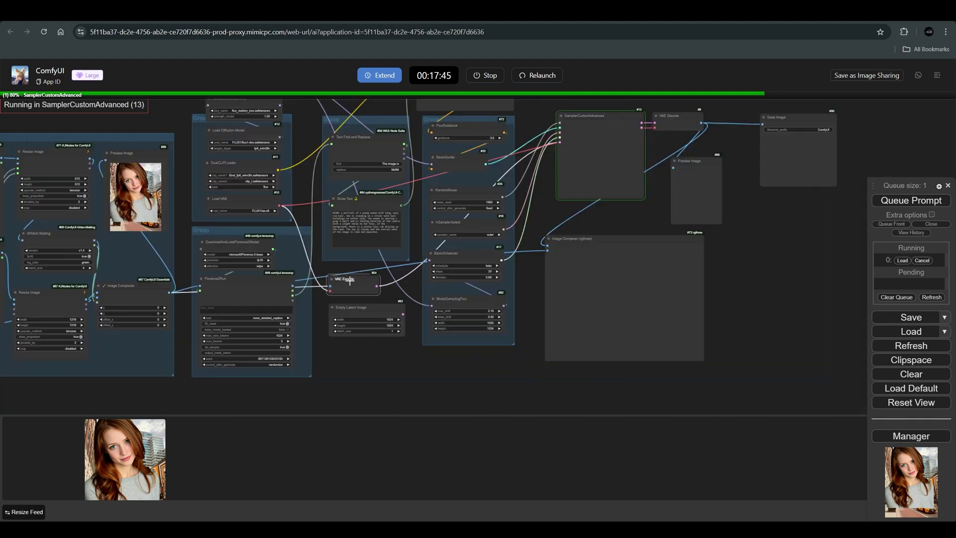
{"action": "left_click_drag", "start_coordinate": [350, 282], "coordinate": [351, 283]}
{"action": "left_click_drag", "start_coordinate": [131, 155], "coordinate": [136, 162]}
{"action": "left_click", "coordinate": [354, 283]}
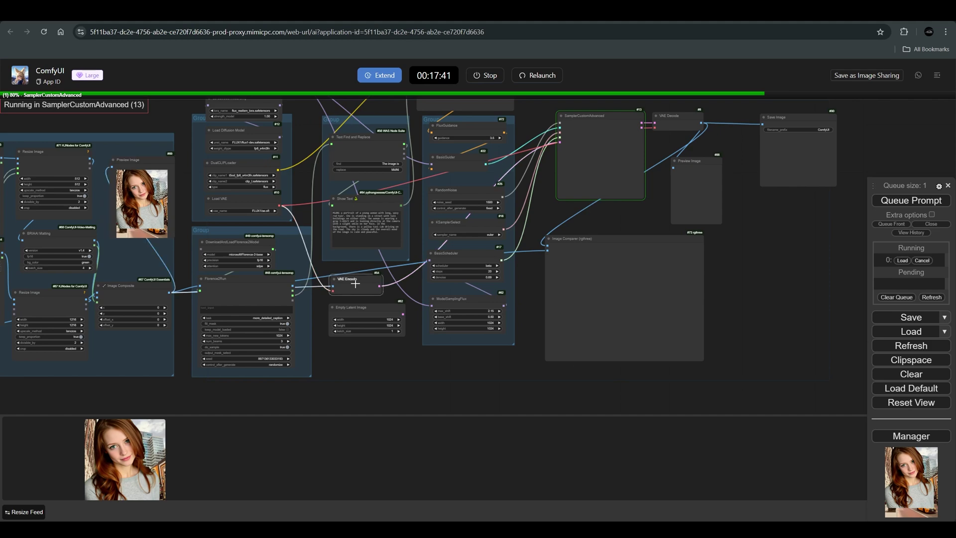
{"action": "scroll", "coordinate": [480, 213], "scroll_direction": "up", "scroll_amount": 5}
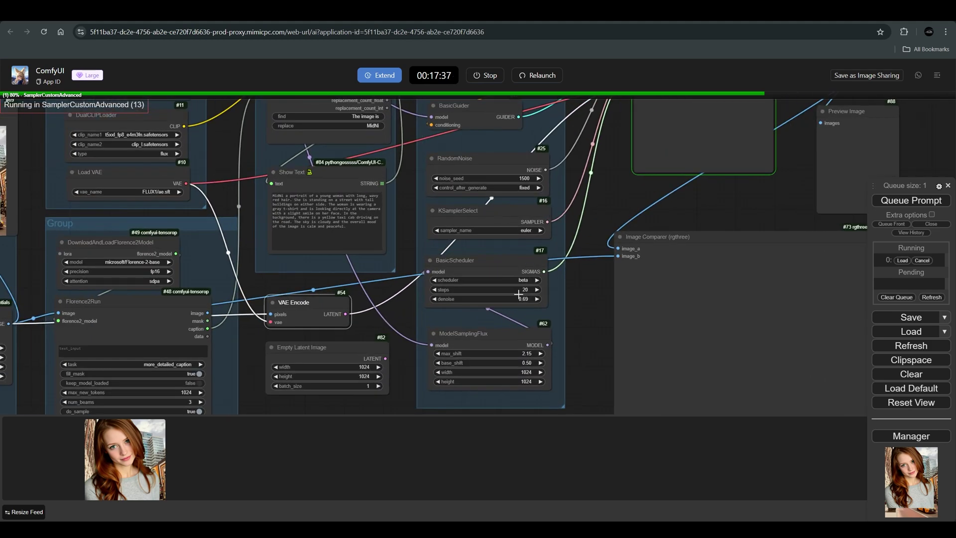
{"action": "scroll", "coordinate": [580, 242], "scroll_direction": "down", "scroll_amount": 6}
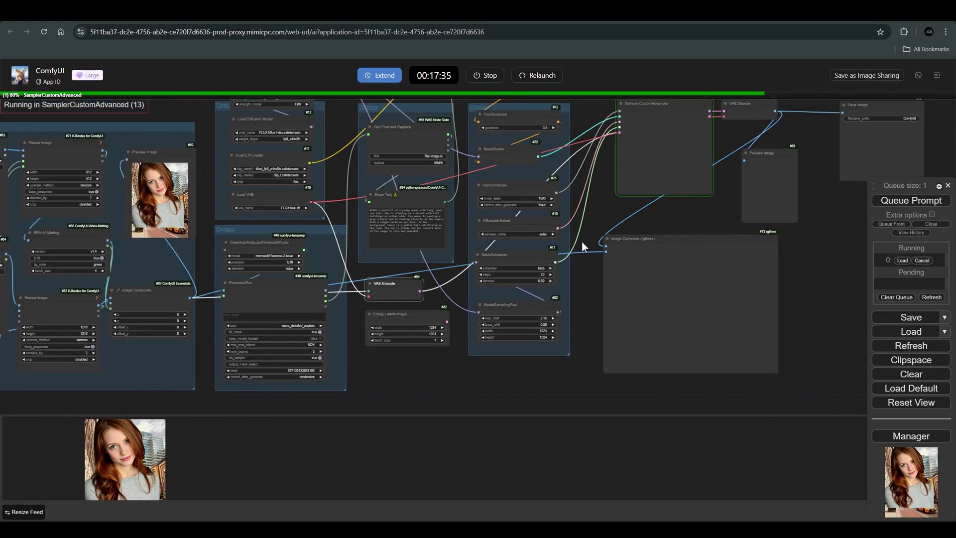
{"action": "left_click_drag", "start_coordinate": [161, 189], "coordinate": [155, 192]}
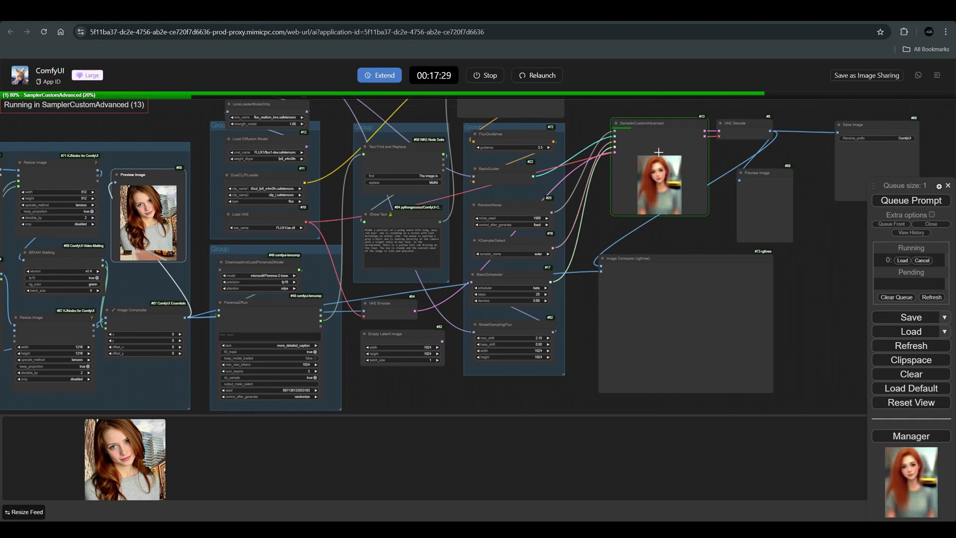
Zoom in on SamplerCustomAdvanced to watch the red-haired portrait finish generating
{"action": "scroll", "coordinate": [663, 132], "scroll_direction": "up", "scroll_amount": 2}
{"action": "scroll", "coordinate": [664, 144], "scroll_direction": "up", "scroll_amount": 8}
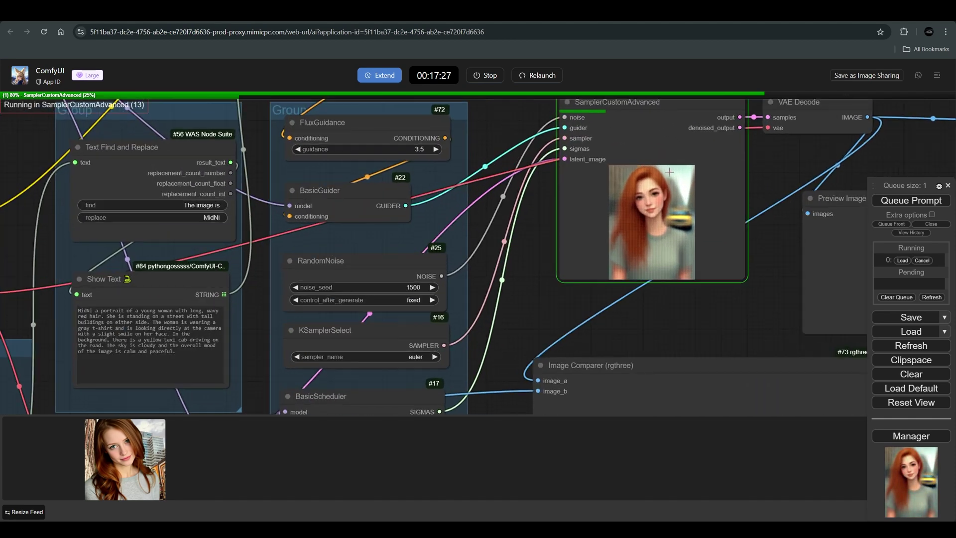
{"action": "scroll", "coordinate": [664, 209], "scroll_direction": "down", "scroll_amount": 10}
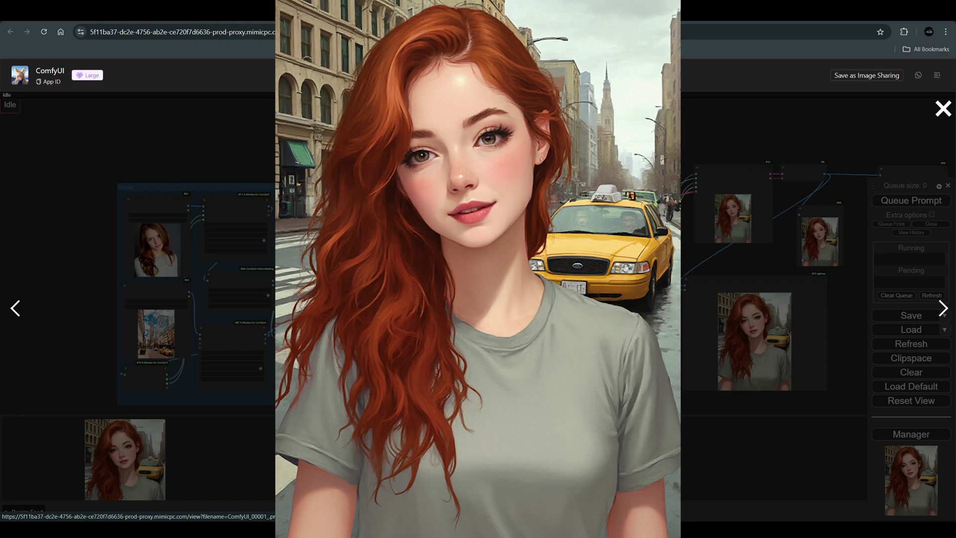
Close the full-size view, set lora_name to MidNi.safetensors, and queue the prompt
{"action": "left_click", "coordinate": [747, 130]}
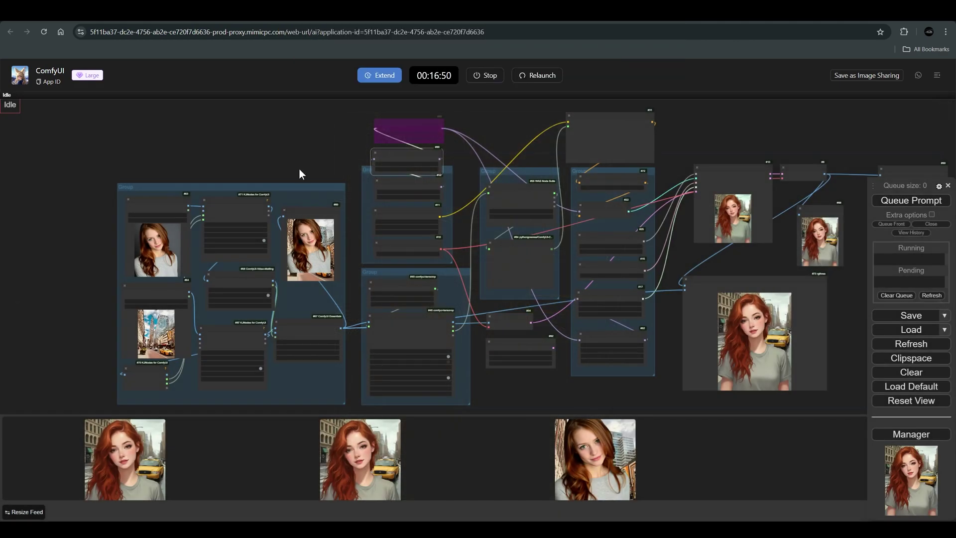
{"action": "scroll", "coordinate": [495, 182], "scroll_direction": "up", "scroll_amount": 7}
{"action": "left_click", "coordinate": [400, 166]}
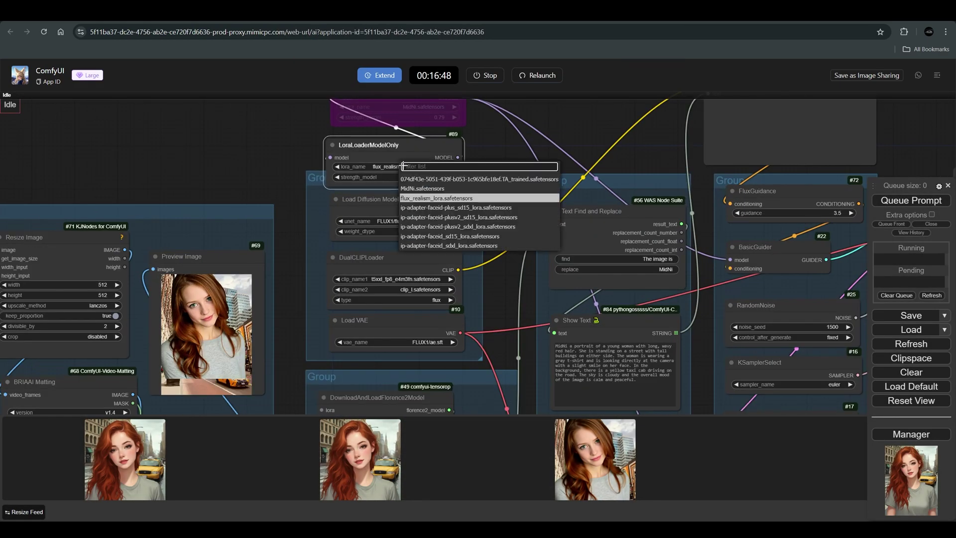
{"action": "left_click", "coordinate": [434, 189]}
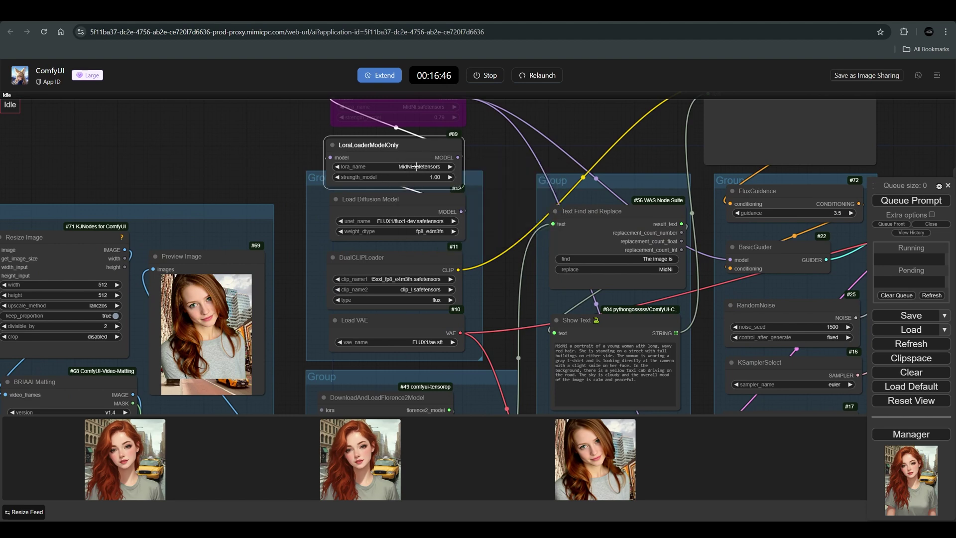
{"action": "scroll", "coordinate": [500, 165], "scroll_direction": "down", "scroll_amount": 3}
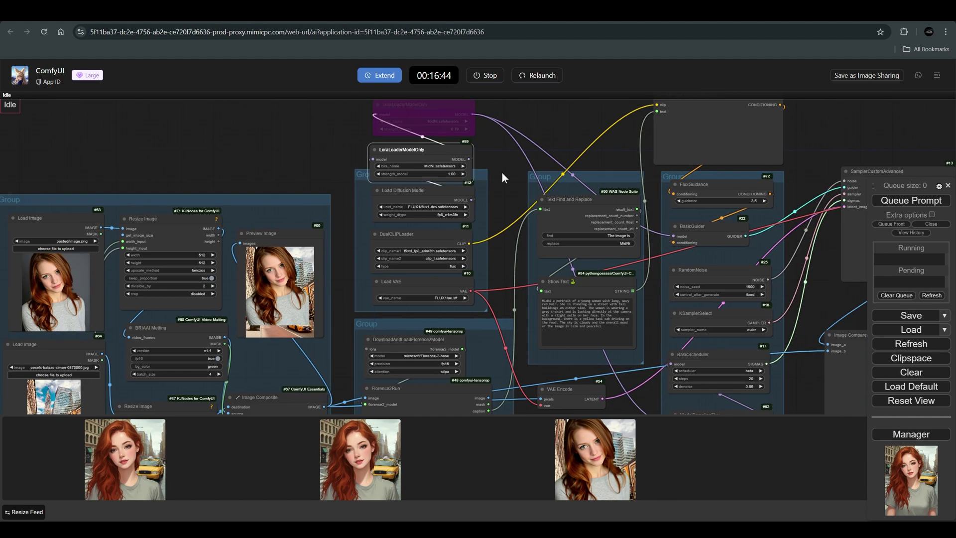
{"action": "scroll", "coordinate": [502, 173], "scroll_direction": "down", "scroll_amount": 2}
{"action": "left_click", "coordinate": [896, 202]}
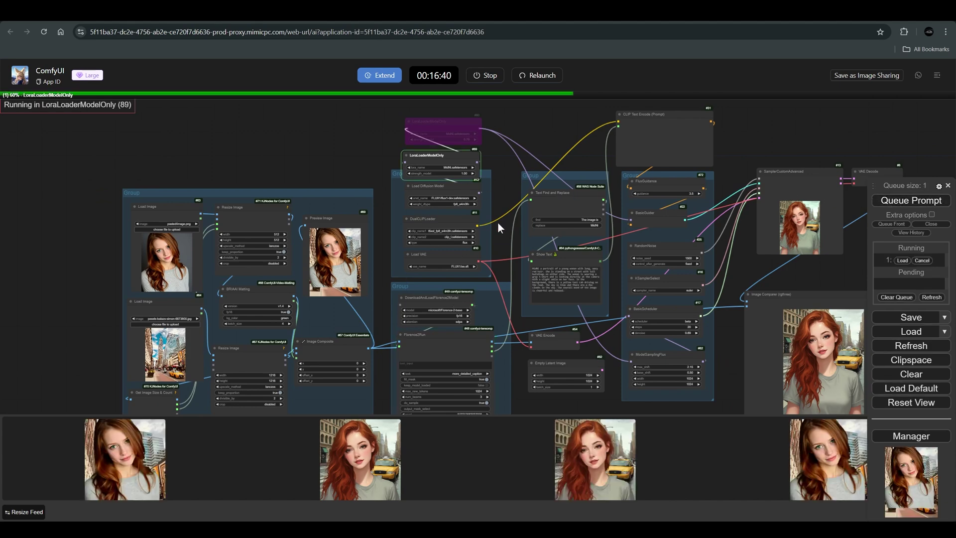
In the new session, close the File panel and drop the image to load its workflow
{"action": "left_click_drag", "start_coordinate": [542, 143], "coordinate": [405, 122]}
{"action": "scroll", "coordinate": [528, 218], "scroll_direction": "up", "scroll_amount": 5}
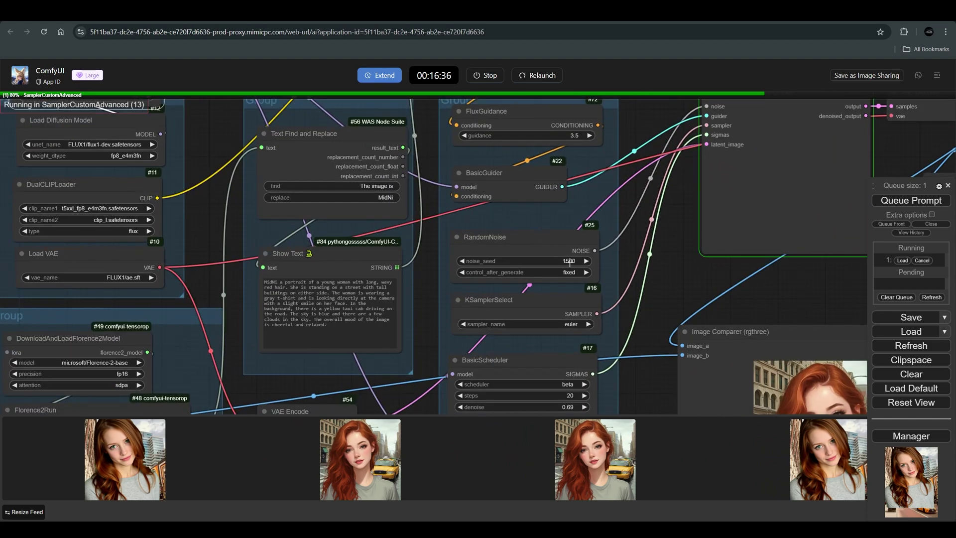
{"action": "left_click", "coordinate": [564, 242]}
{"action": "scroll", "coordinate": [564, 242], "scroll_direction": "down", "scroll_amount": 3}
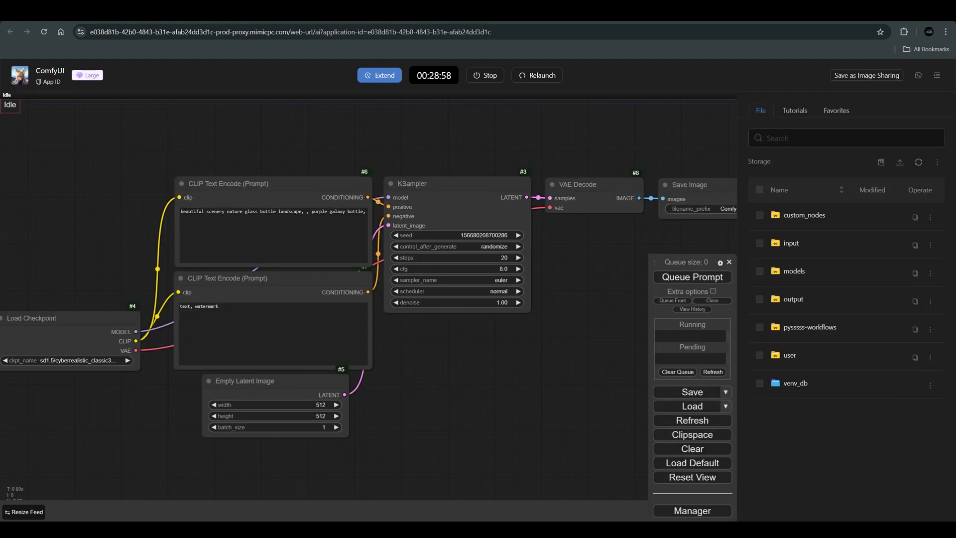
{"action": "scroll", "coordinate": [500, 190], "scroll_direction": "down", "scroll_amount": 4}
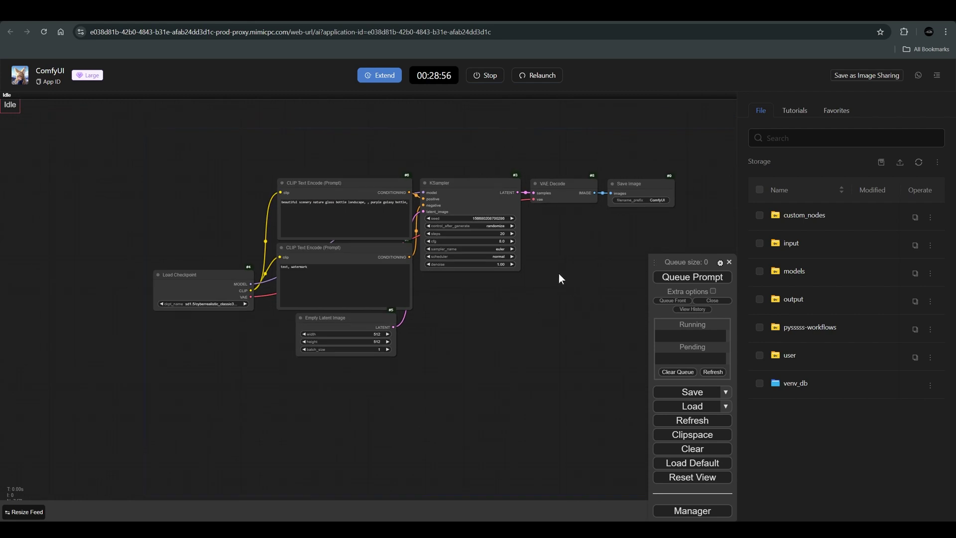
{"action": "left_click_drag", "start_coordinate": [558, 270], "coordinate": [539, 294]}
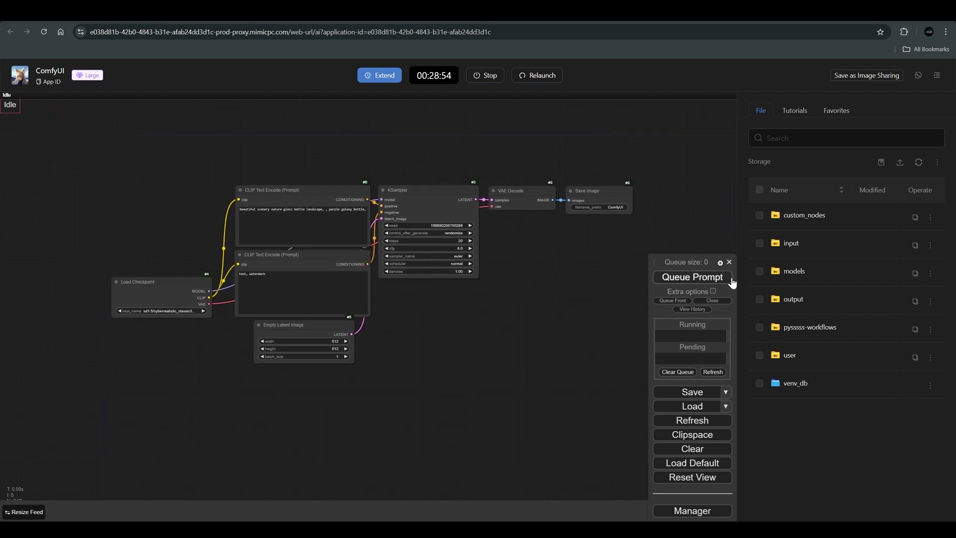
{"action": "left_click", "coordinate": [937, 75]}
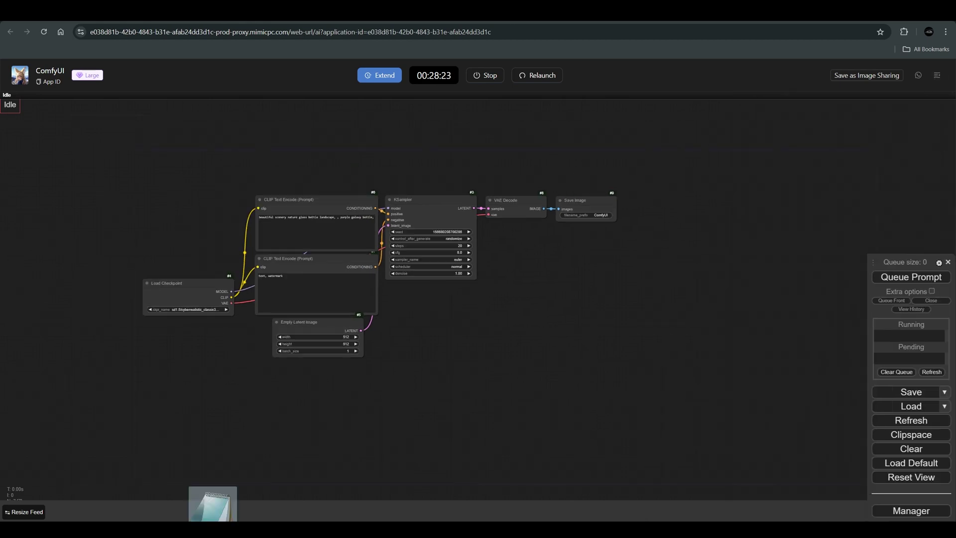
{"action": "left_click_drag", "start_coordinate": [214, 508], "coordinate": [463, 346]}
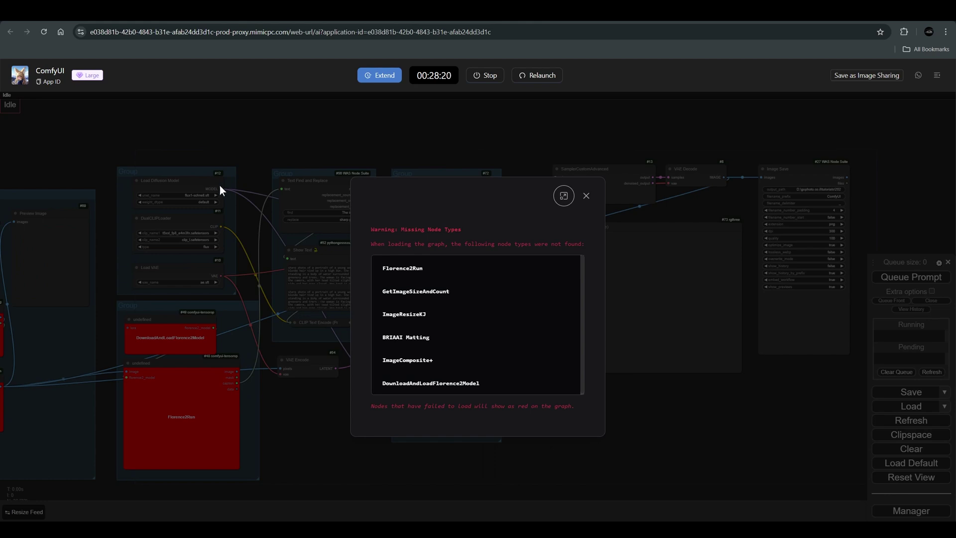
Dismiss the Missing Node Types warning and move the Queue panel upward
{"action": "left_click", "coordinate": [585, 197]}
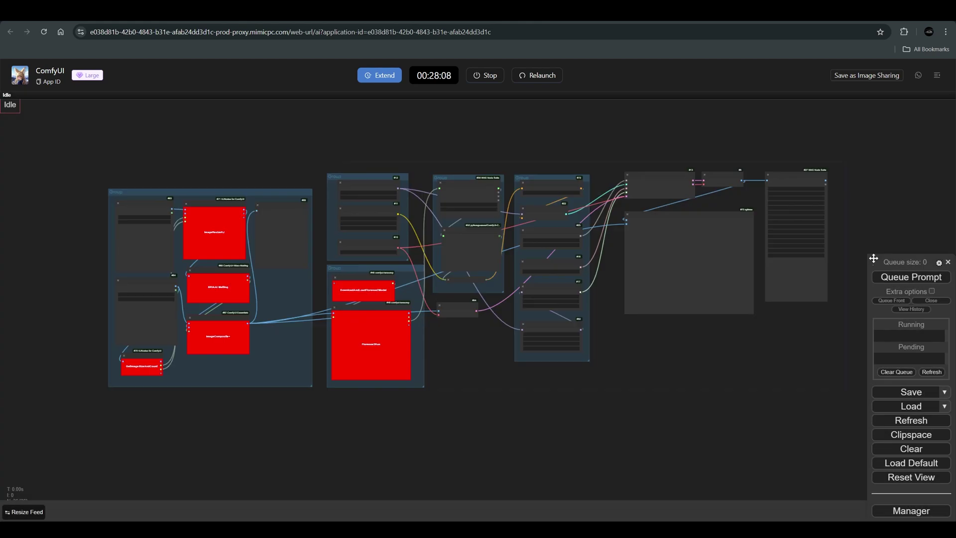
{"action": "left_click_drag", "start_coordinate": [874, 259], "coordinate": [869, 168]}
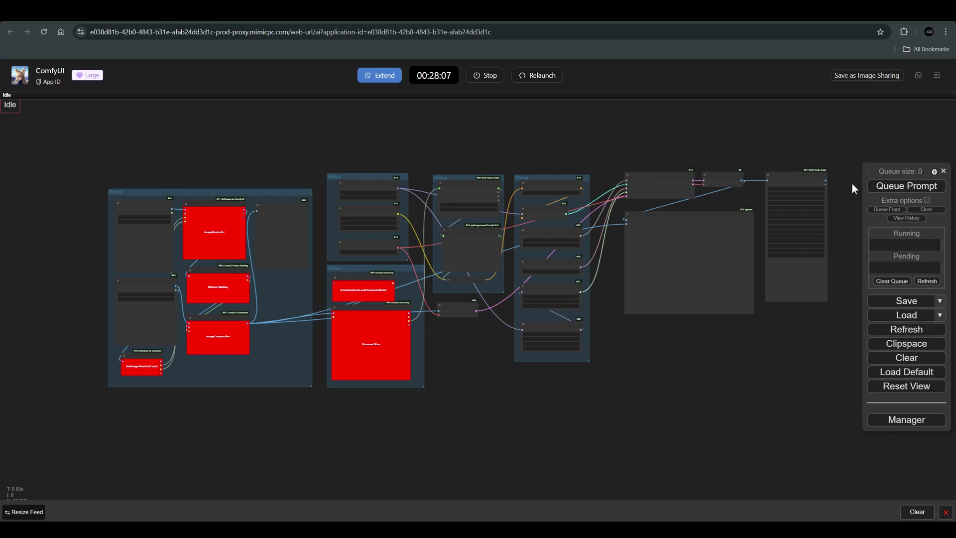
Select all five packs under Manager's Install Missing Custom Nodes and install them
{"action": "left_click", "coordinate": [899, 423]}
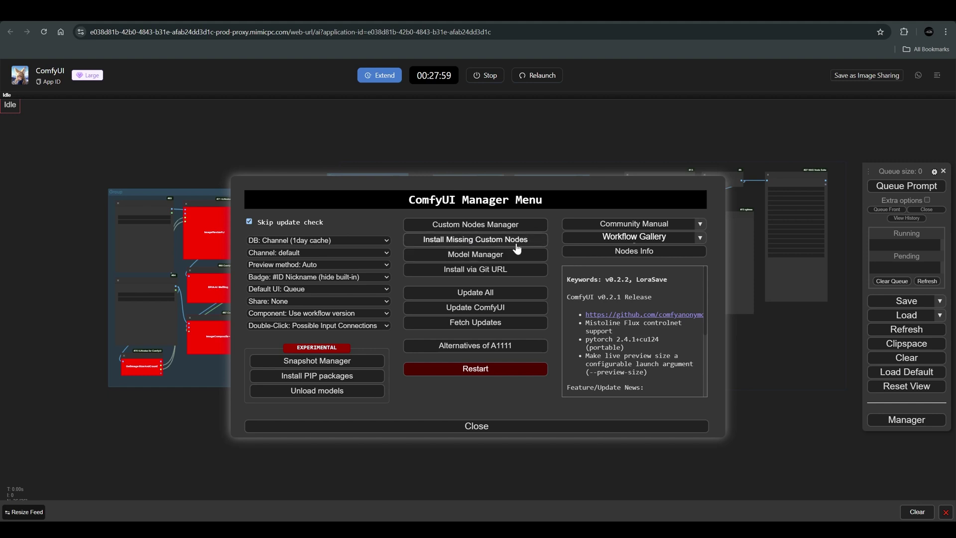
{"action": "left_click", "coordinate": [495, 239]}
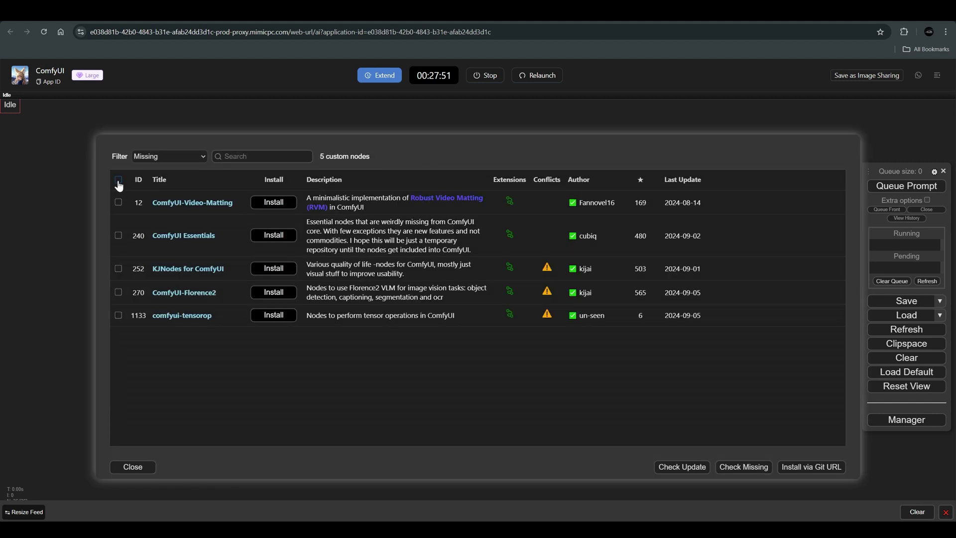
{"action": "left_click", "coordinate": [119, 180]}
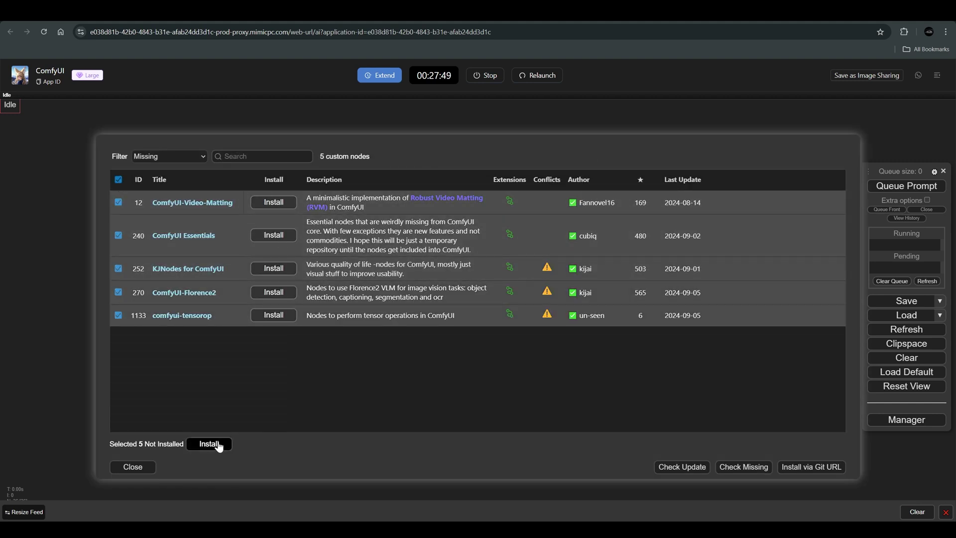
{"action": "left_click", "coordinate": [219, 444]}
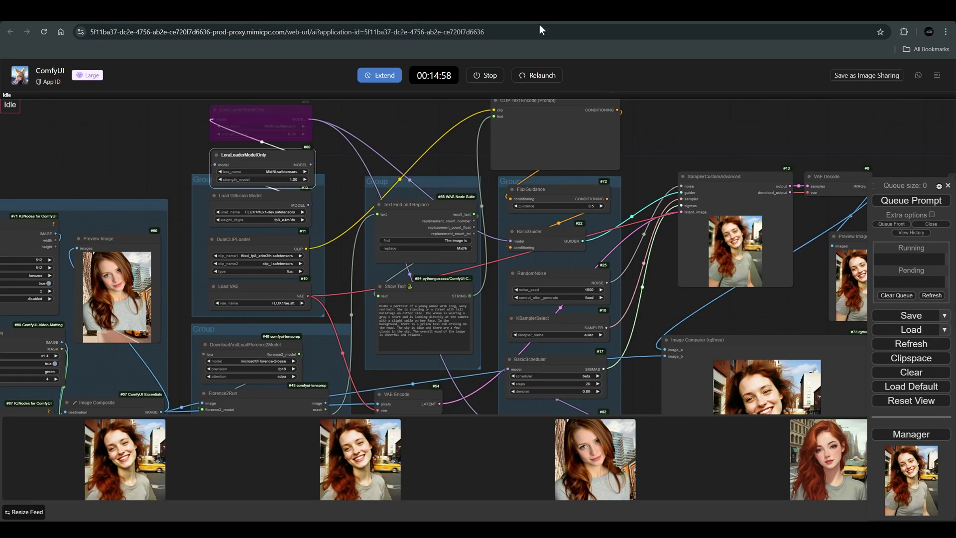
{"action": "scroll", "coordinate": [630, 252], "scroll_direction": "down", "scroll_amount": 3}
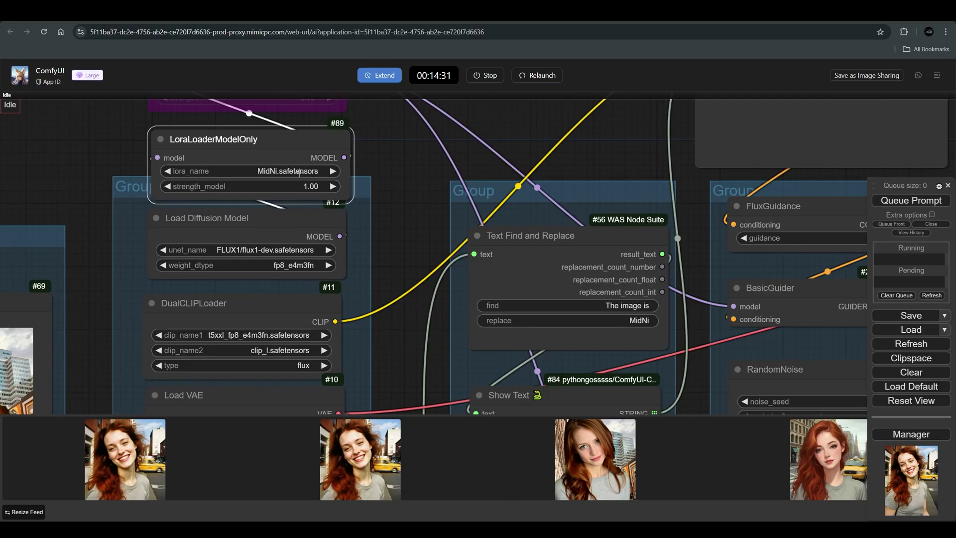
Switch lora_name to the 074df43e… hashed LoRA, queue with Ctrl+Enter, and confirm the five installs succeeded
{"action": "left_click", "coordinate": [299, 172]}
{"action": "left_click", "coordinate": [319, 171]}
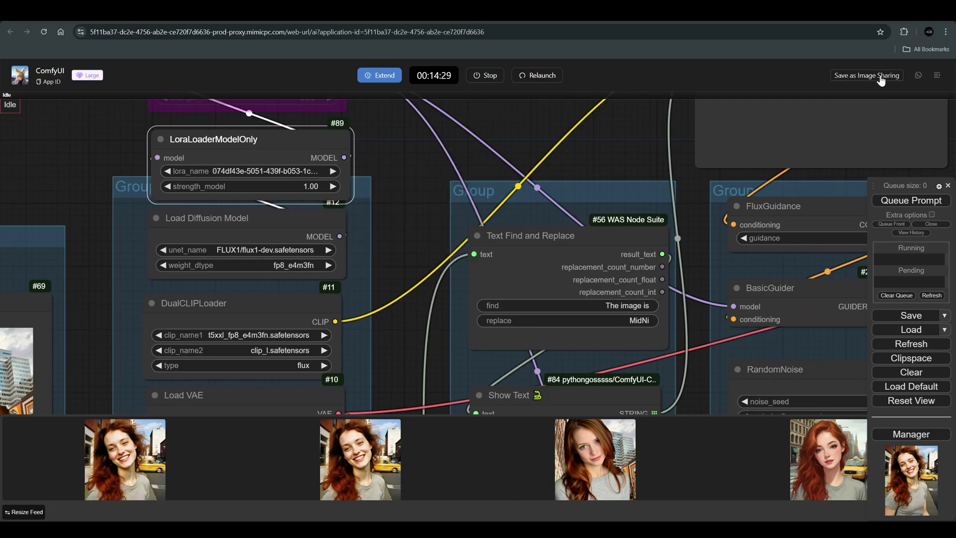
{"action": "key", "text": "ctrl+Return"}
{"action": "scroll", "coordinate": [534, 186], "scroll_direction": "down", "scroll_amount": 8}
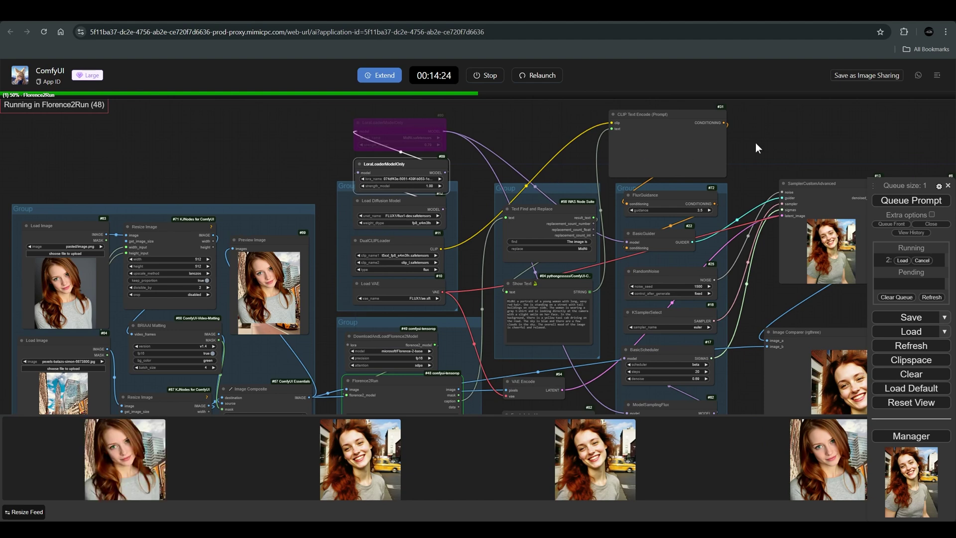
{"action": "left_click_drag", "start_coordinate": [755, 150], "coordinate": [568, 156]}
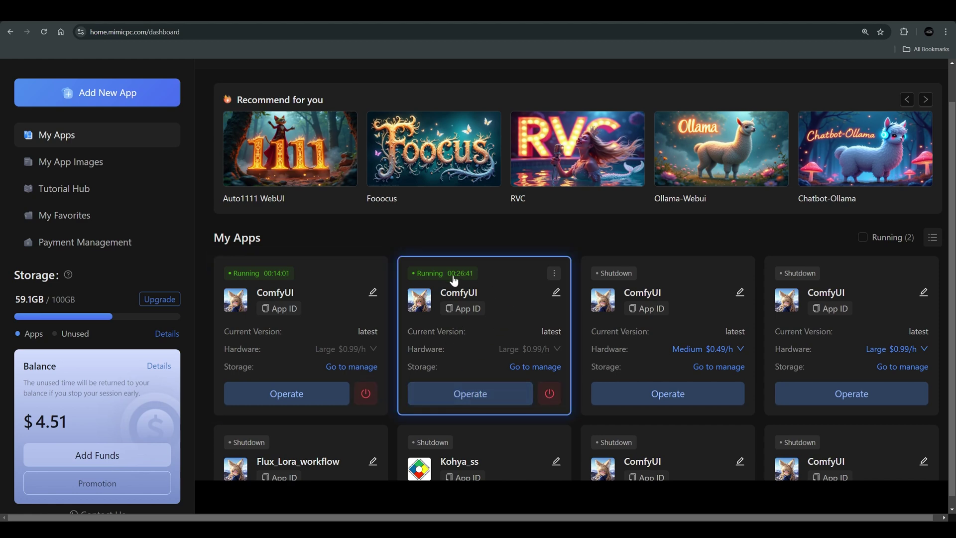
{"action": "scroll", "coordinate": [478, 289], "scroll_direction": "up", "scroll_amount": 1}
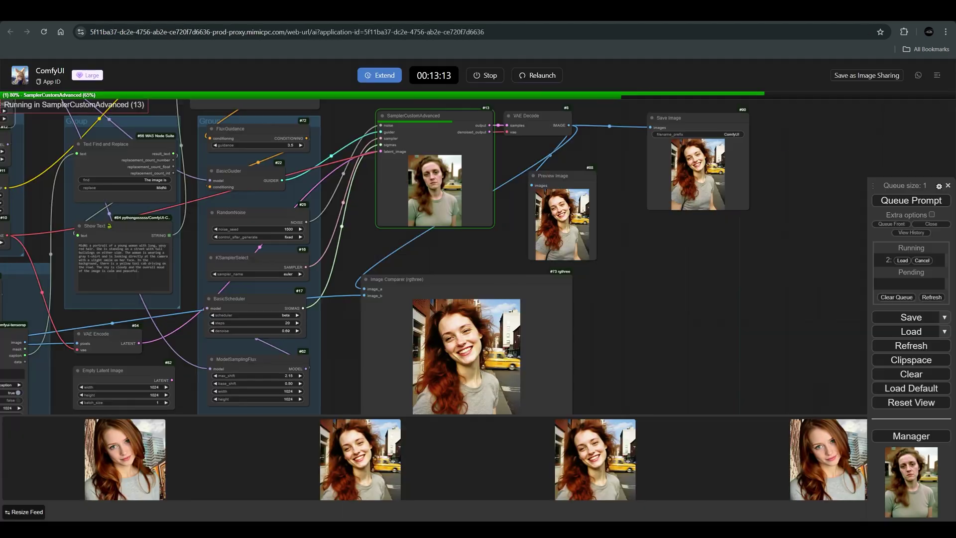
{"action": "scroll", "coordinate": [489, 219], "scroll_direction": "down", "scroll_amount": 8}
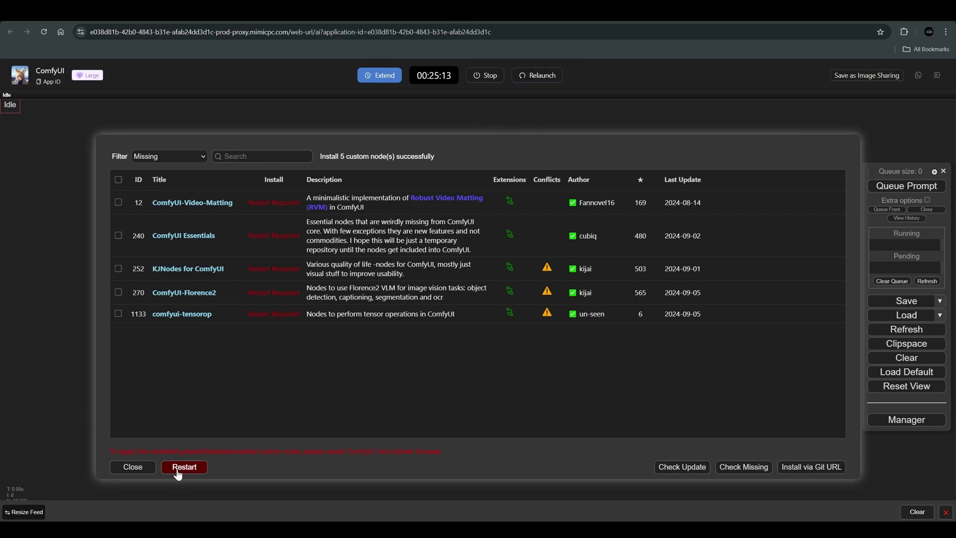
Reboot the server to load the new nodes, then zoom to the Image Save node
{"action": "left_click", "coordinate": [185, 468]}
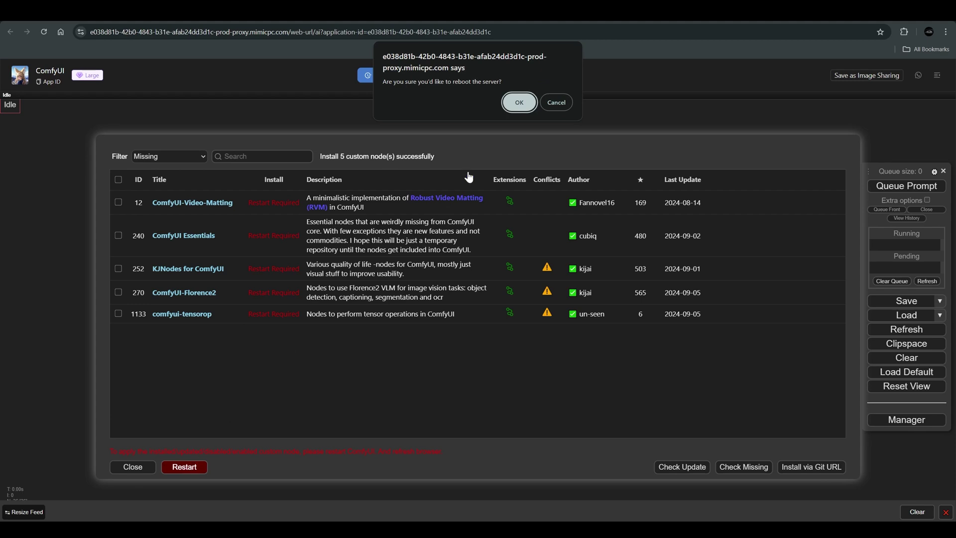
{"action": "left_click", "coordinate": [518, 102]}
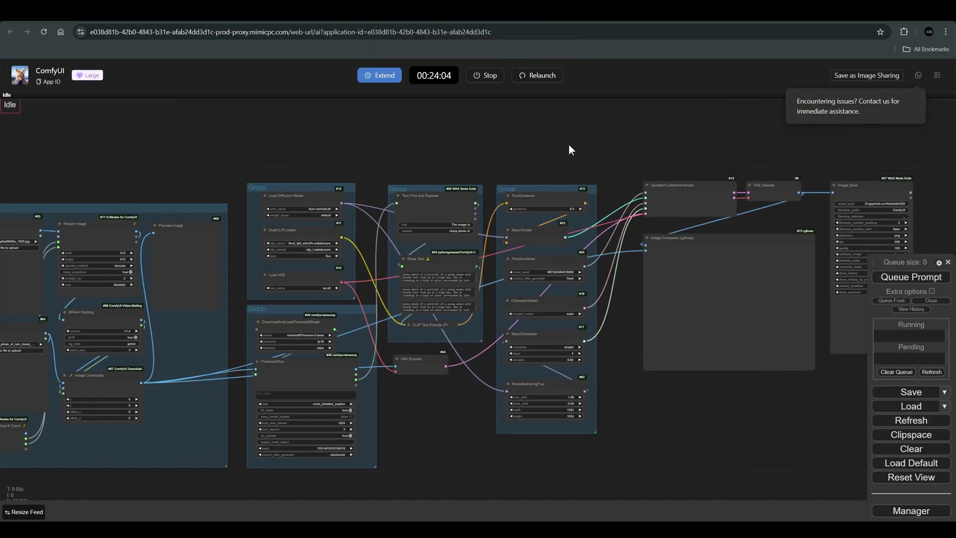
{"action": "scroll", "coordinate": [453, 145], "scroll_direction": "up", "scroll_amount": 1}
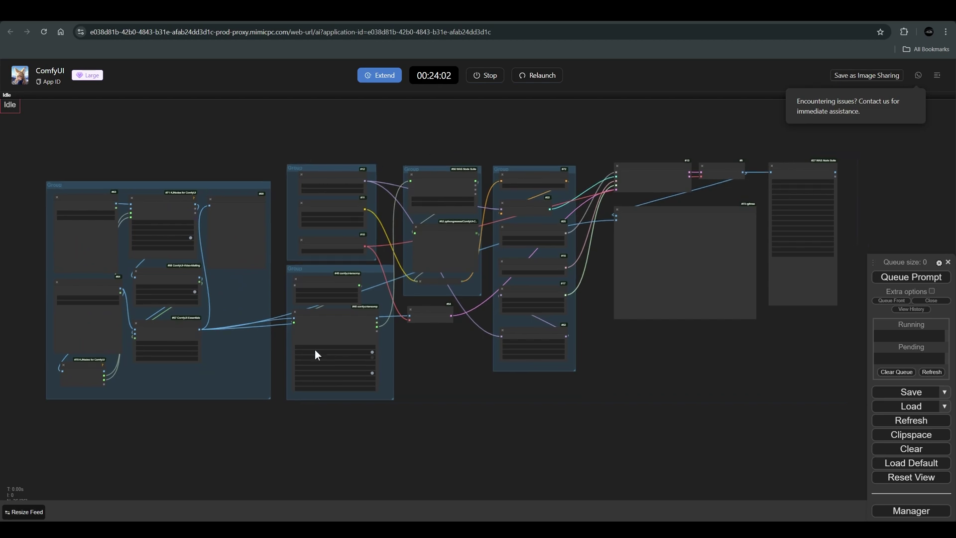
{"action": "scroll", "coordinate": [458, 249], "scroll_direction": "up", "scroll_amount": 2}
{"action": "scroll", "coordinate": [459, 249], "scroll_direction": "down", "scroll_amount": 2}
{"action": "scroll", "coordinate": [454, 259], "scroll_direction": "down", "scroll_amount": 2}
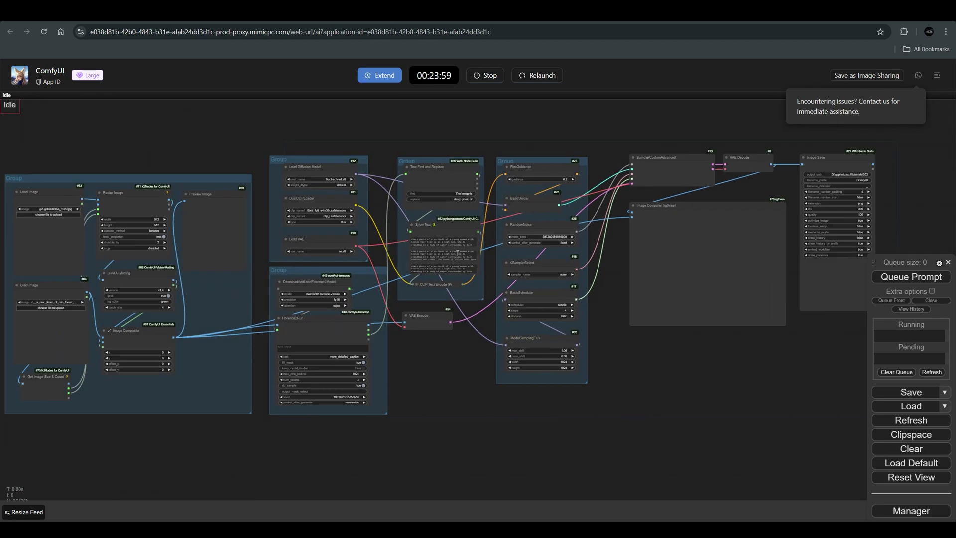
{"action": "scroll", "coordinate": [454, 259], "scroll_direction": "down", "scroll_amount": 1}
{"action": "scroll", "coordinate": [314, 199], "scroll_direction": "down", "scroll_amount": 4}
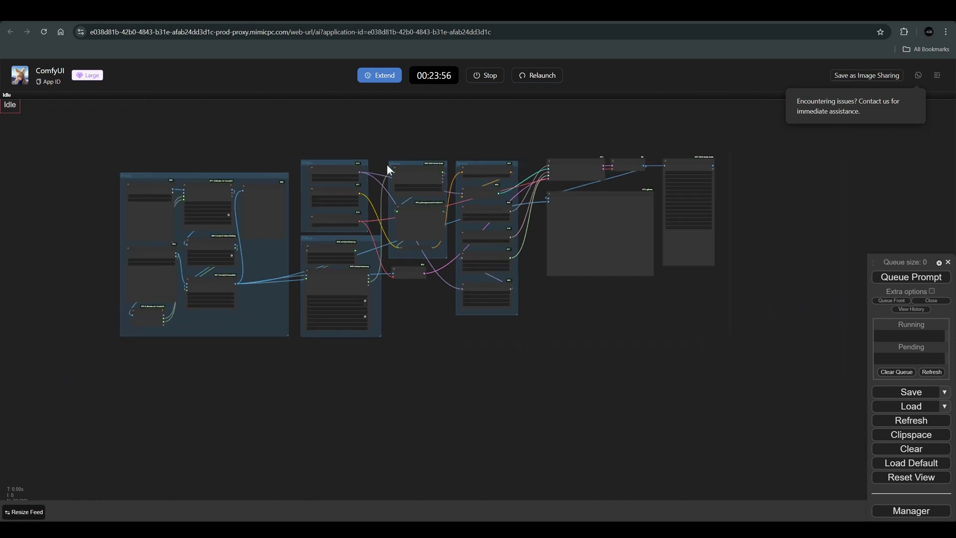
{"action": "scroll", "coordinate": [571, 365], "scroll_direction": "down", "scroll_amount": 1}
{"action": "scroll", "coordinate": [717, 197], "scroll_direction": "up", "scroll_amount": 8}
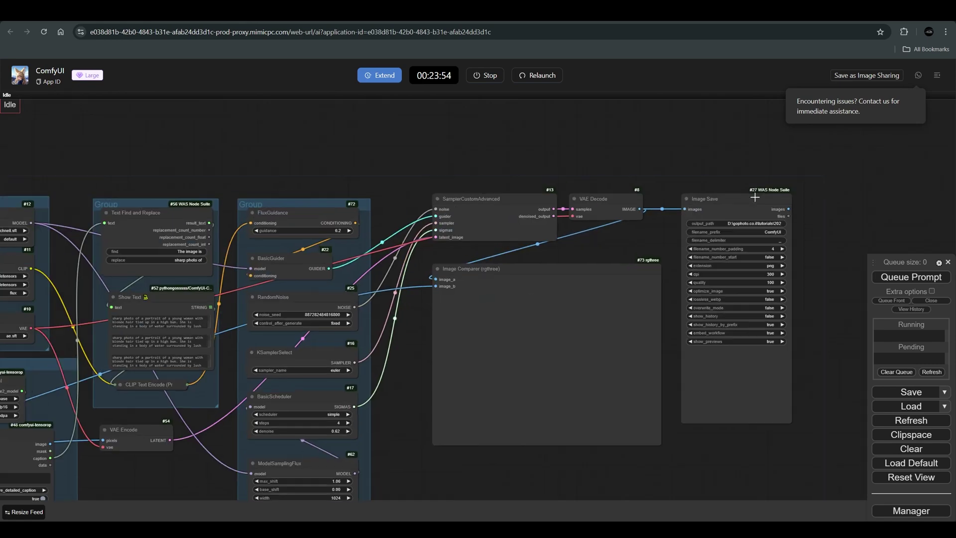
Delete the WAS Image Save node and drag out VAE Decode's IMAGE output to open node search
{"action": "left_click_drag", "start_coordinate": [741, 203], "coordinate": [733, 194]}
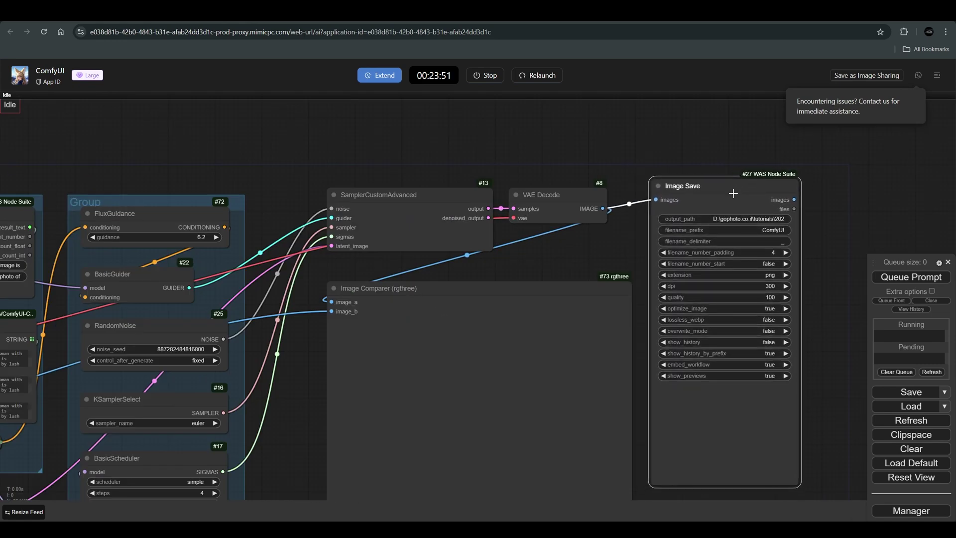
{"action": "key", "text": "Delete"}
{"action": "left_click_drag", "start_coordinate": [602, 209], "coordinate": [691, 190]}
Add a Save Image node on VAE Decode's output via search 'sava', then check the output folder
{"action": "type", "text": "sva"}
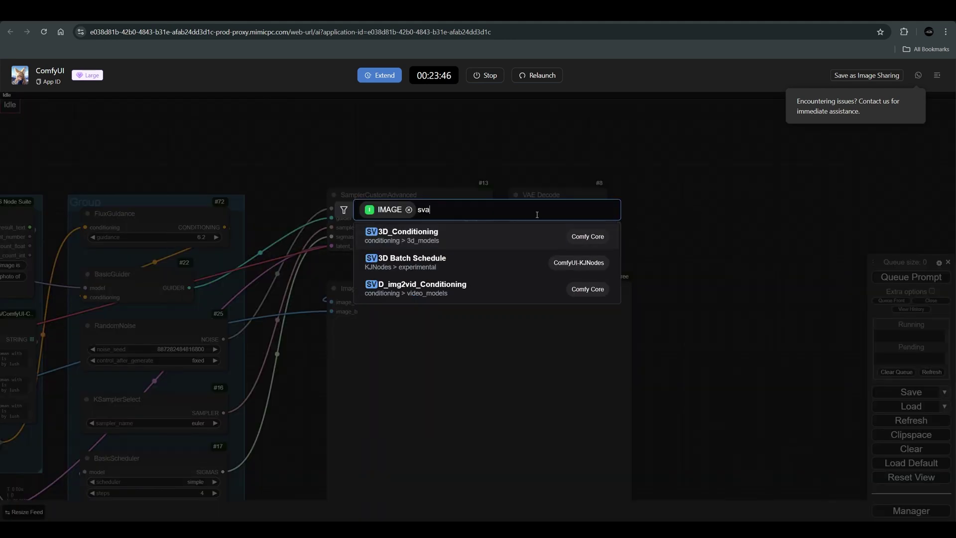
{"action": "key", "text": "BackSpace"}
{"action": "type", "text": "a"}
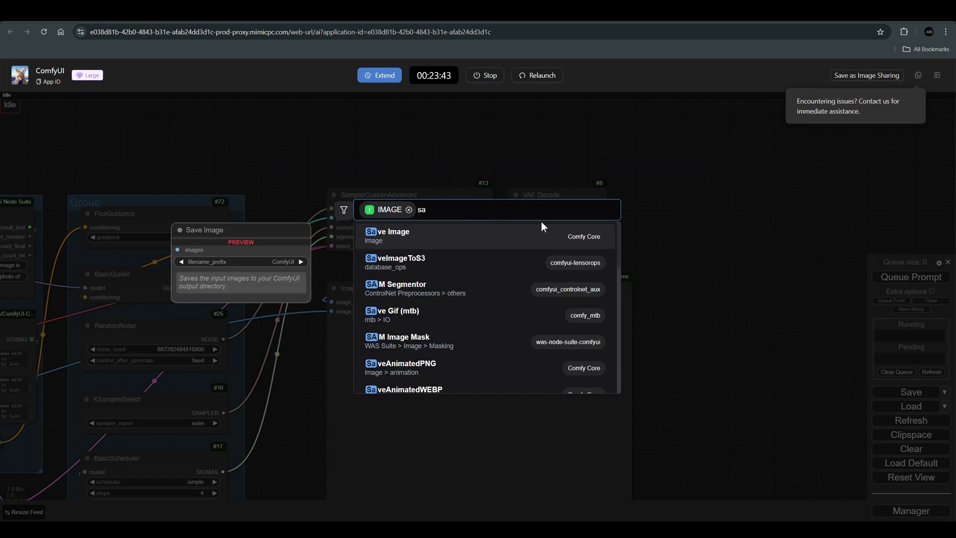
{"action": "left_click", "coordinate": [527, 232]}
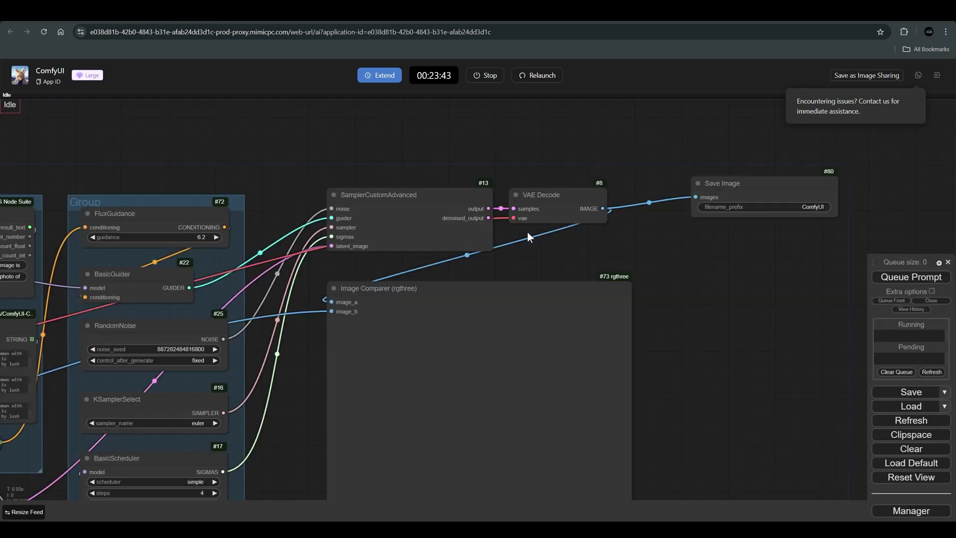
{"action": "left_click", "coordinate": [937, 75]}
{"action": "left_click", "coordinate": [817, 298]}
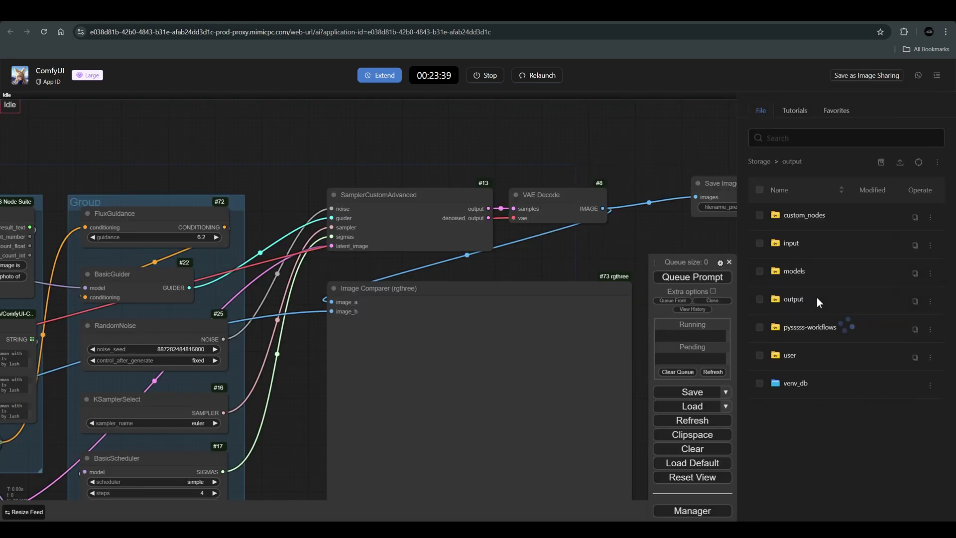
{"action": "left_click", "coordinate": [937, 75]}
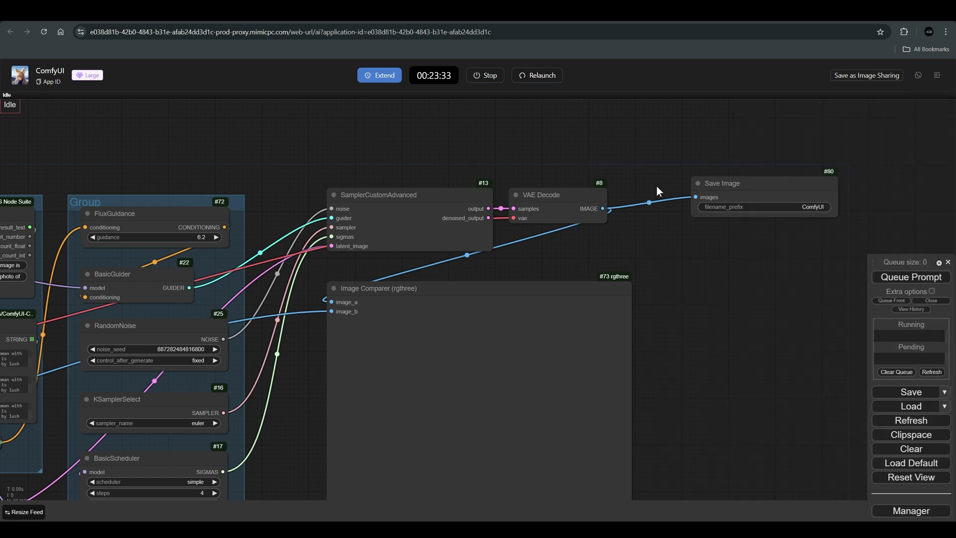
{"action": "scroll", "coordinate": [656, 186], "scroll_direction": "down", "scroll_amount": 5}
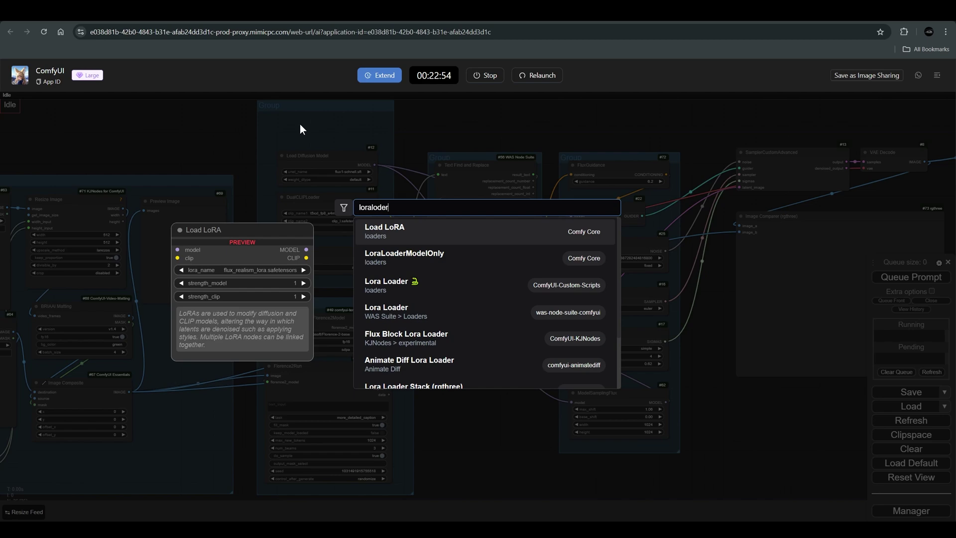
Add a LoraLoaderModelOnly node and route Load Diffusion Model's MODEL links through it
{"action": "key", "text": "Return"}
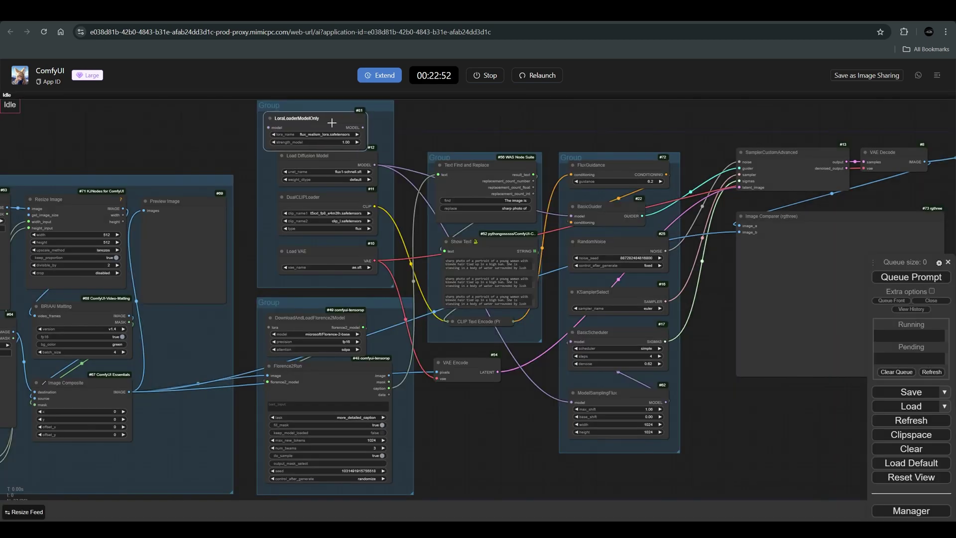
{"action": "left_click_drag", "start_coordinate": [340, 121], "coordinate": [342, 119]}
{"action": "left_click", "coordinate": [338, 131]}
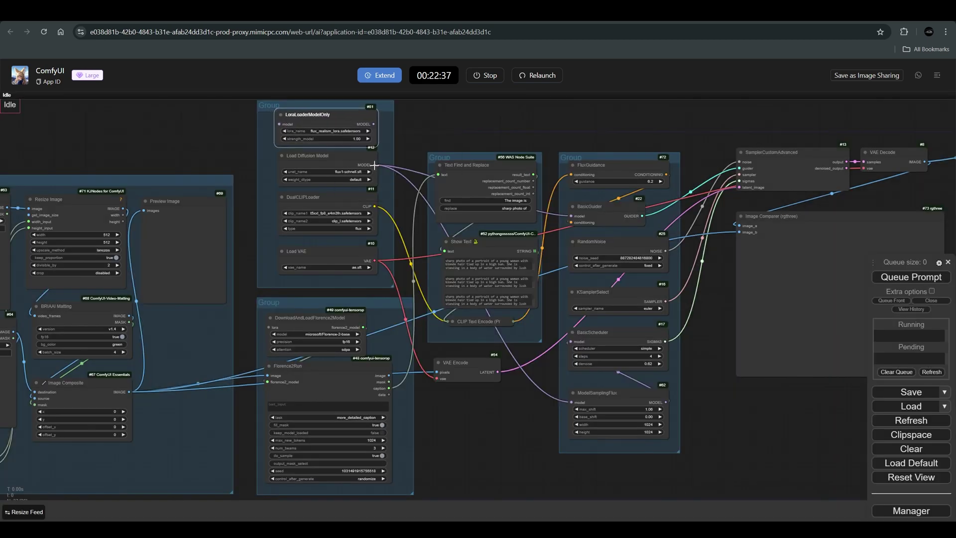
{"action": "left_click_drag", "start_coordinate": [374, 165], "coordinate": [374, 124]}
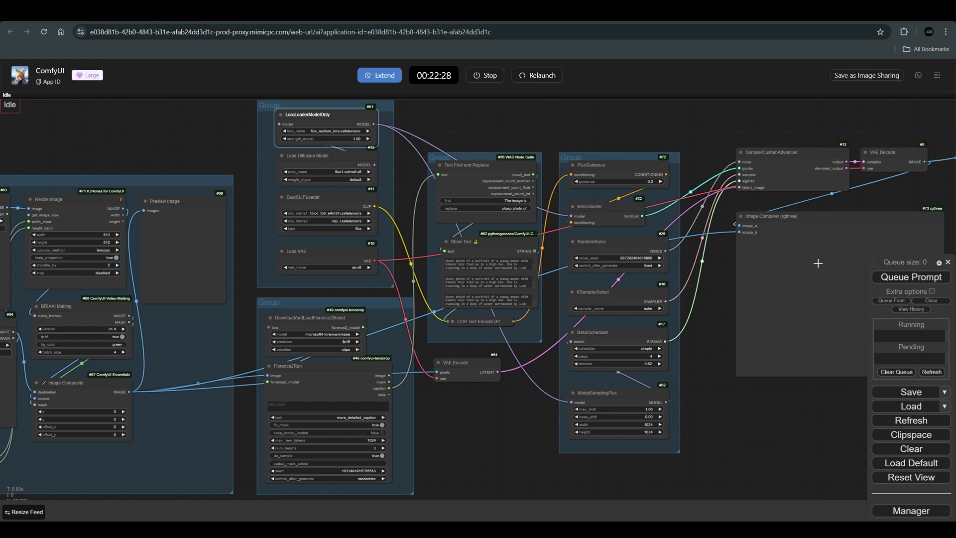
Upload MidNi.safetensors into models > loras and select it as LoraLoaderModelOnly's lora_name
{"action": "left_click", "coordinate": [937, 75]}
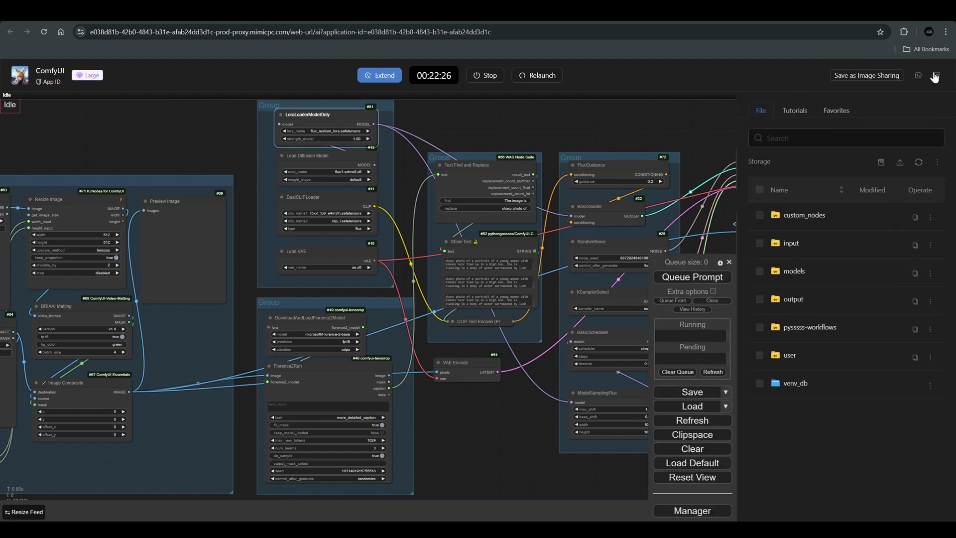
{"action": "left_click", "coordinate": [822, 279]}
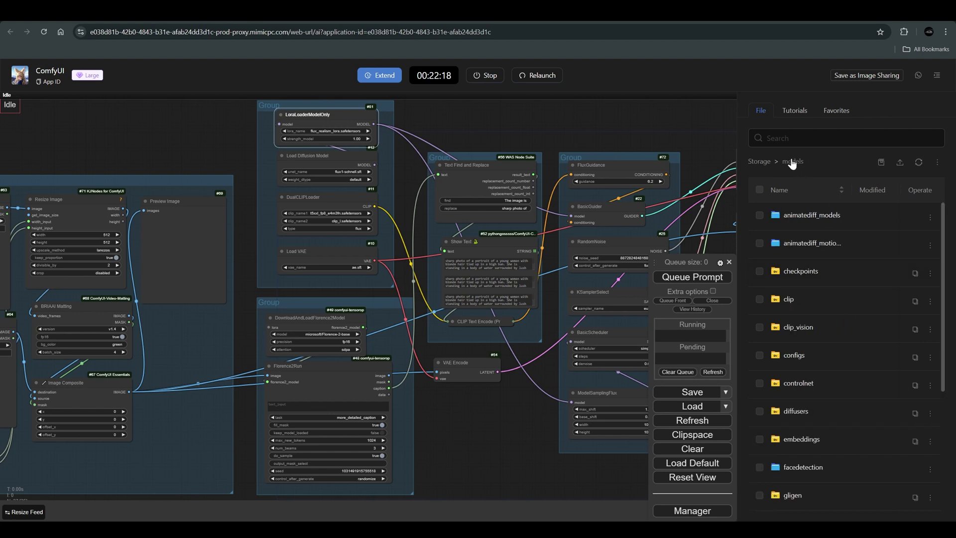
{"action": "scroll", "coordinate": [820, 399], "scroll_direction": "down", "scroll_amount": 3}
{"action": "left_click", "coordinate": [819, 411]}
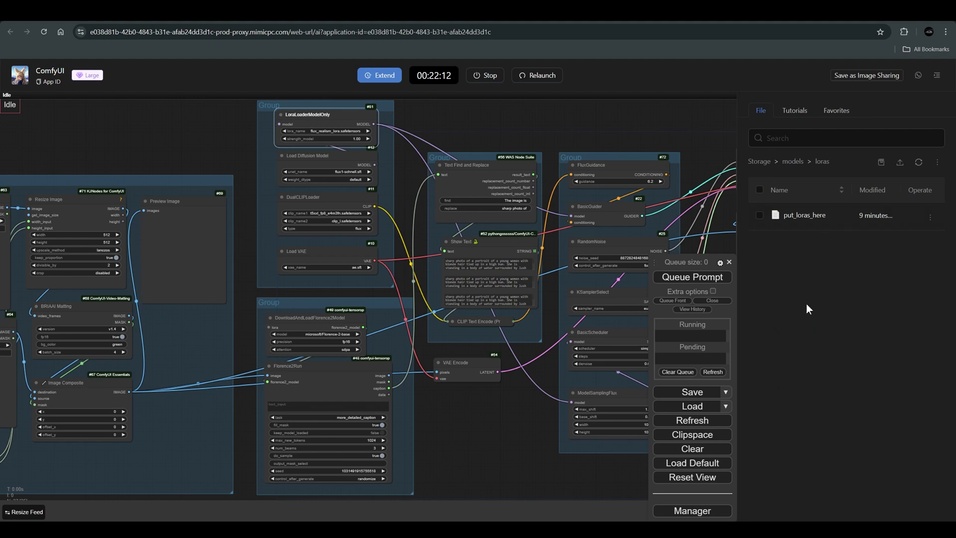
{"action": "left_click", "coordinate": [901, 164]}
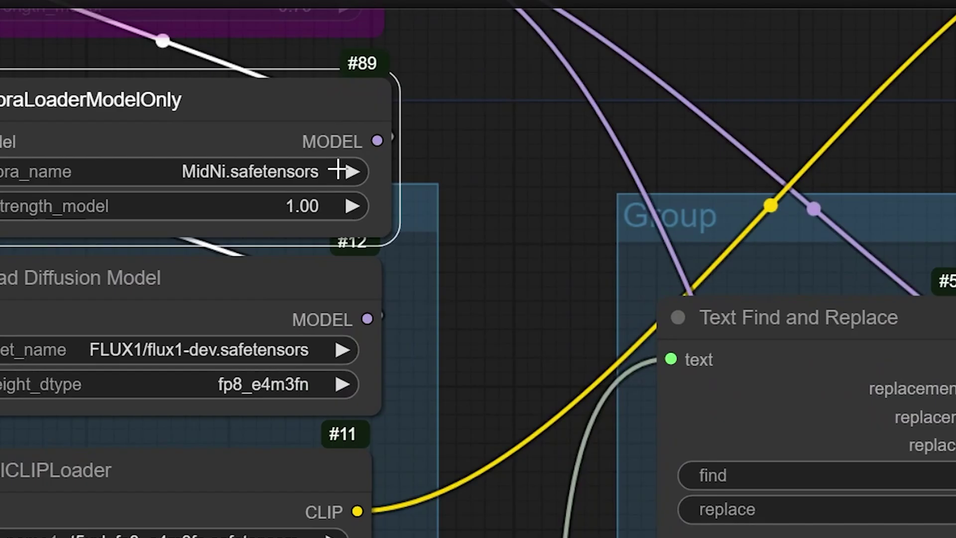
{"action": "left_click", "coordinate": [337, 170]}
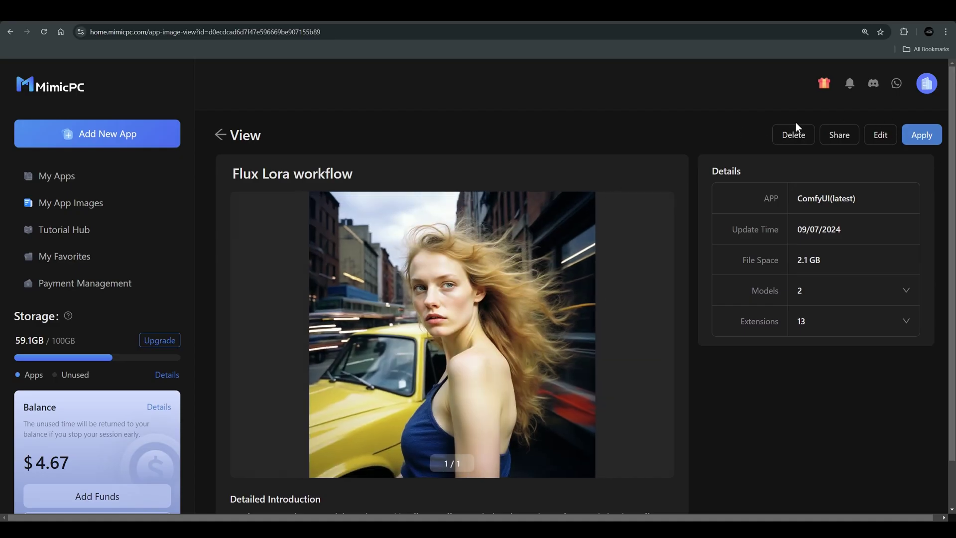
Apply the Flux Lora workflow image and start a ComfyUI session on Medium hardware ($0.49/h)
{"action": "scroll", "coordinate": [608, 165], "scroll_direction": "down", "scroll_amount": 2}
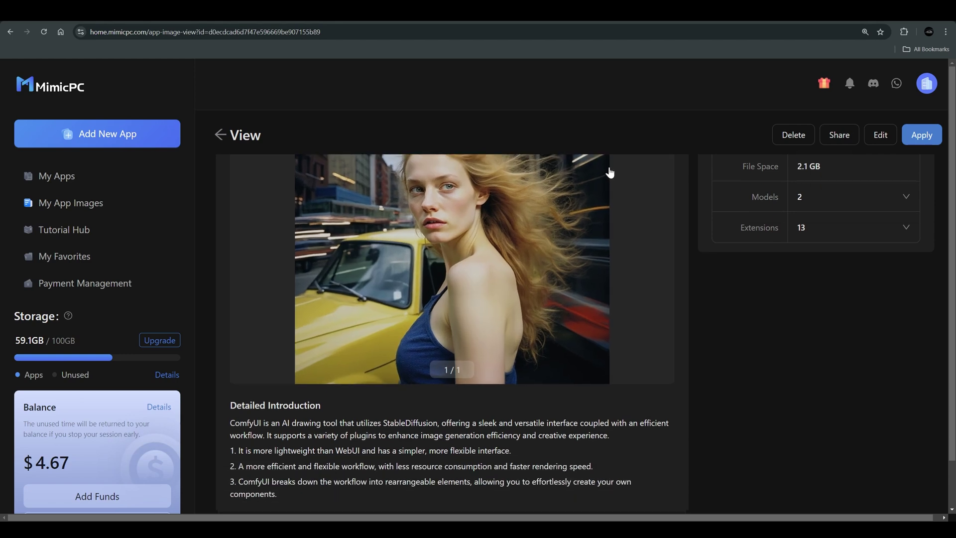
{"action": "scroll", "coordinate": [608, 170], "scroll_direction": "up", "scroll_amount": 2}
{"action": "left_click", "coordinate": [919, 135]}
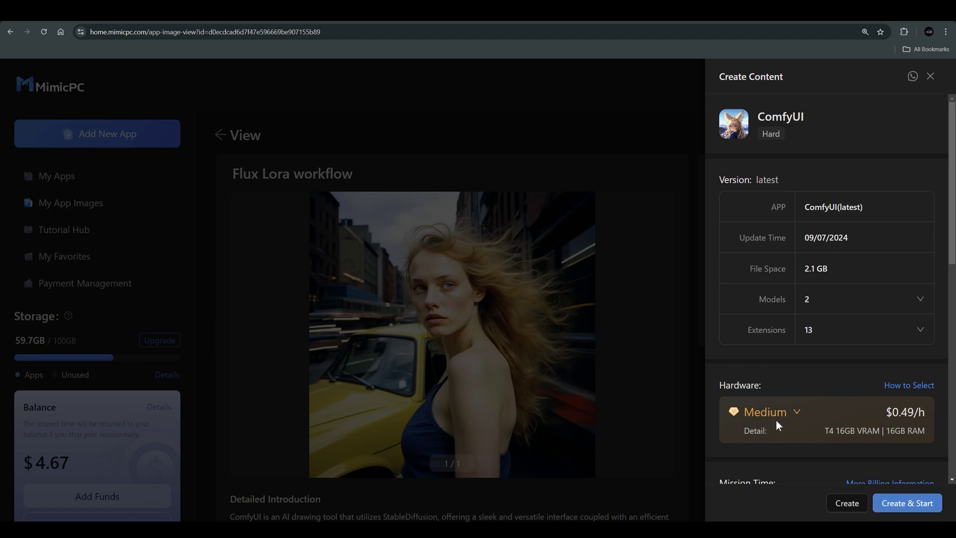
{"action": "scroll", "coordinate": [784, 415], "scroll_direction": "down", "scroll_amount": 2}
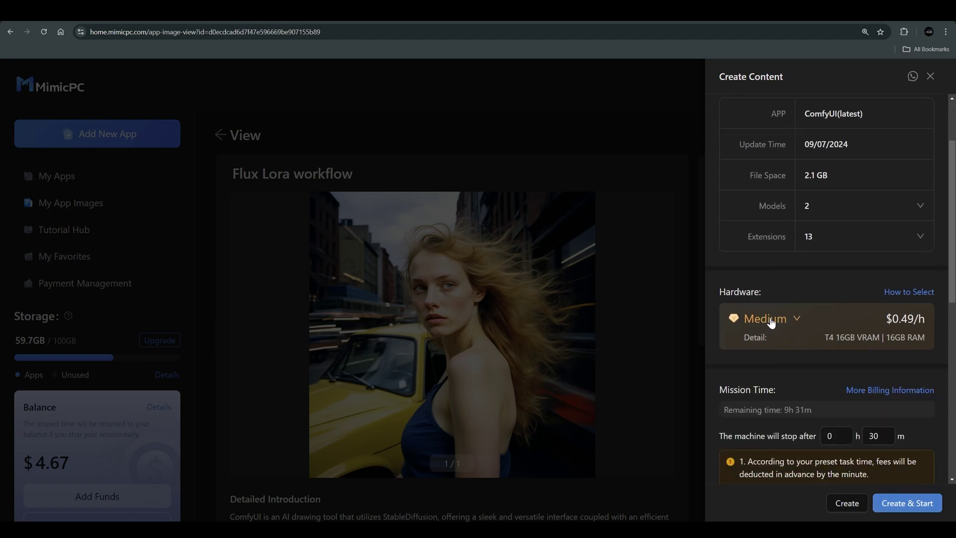
{"action": "left_click", "coordinate": [771, 321]}
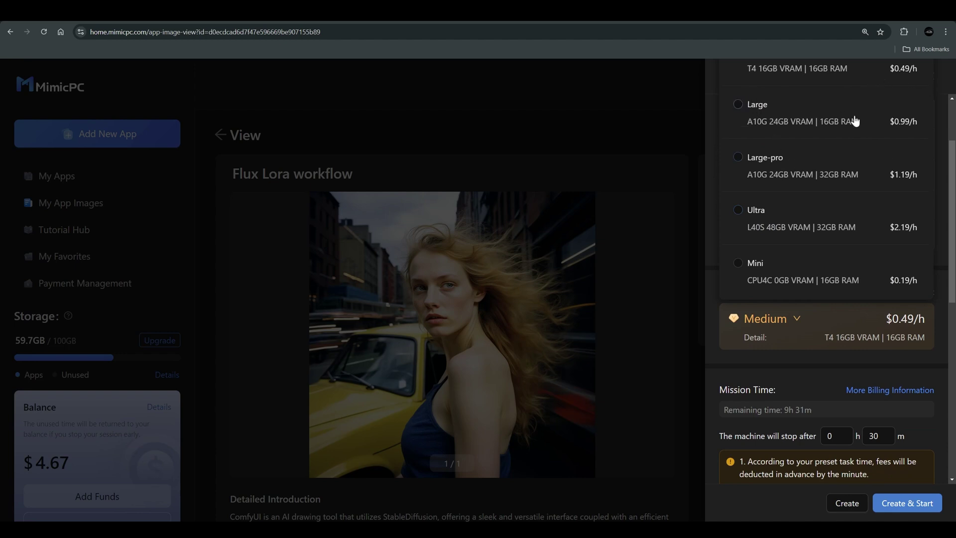
{"action": "left_click", "coordinate": [920, 512]}
{"action": "left_click", "coordinate": [920, 512]}
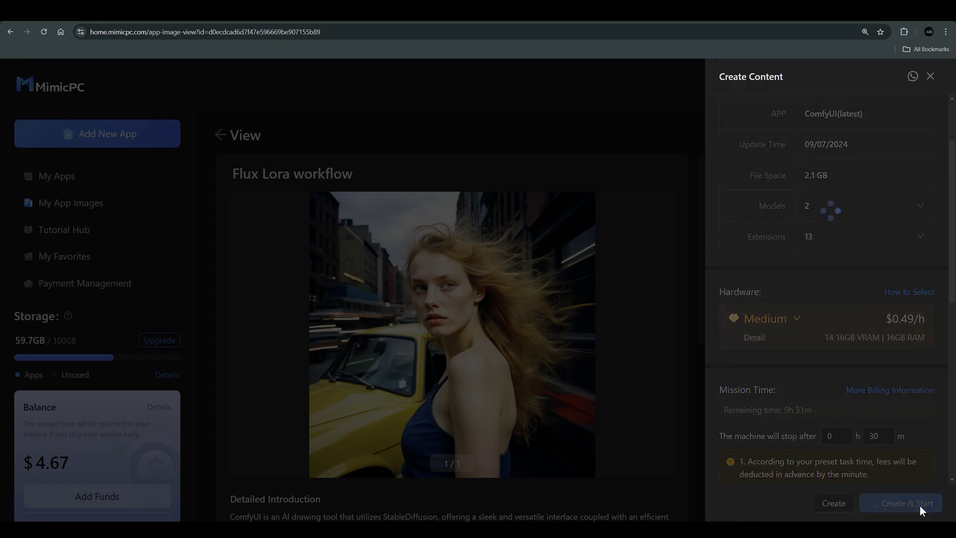